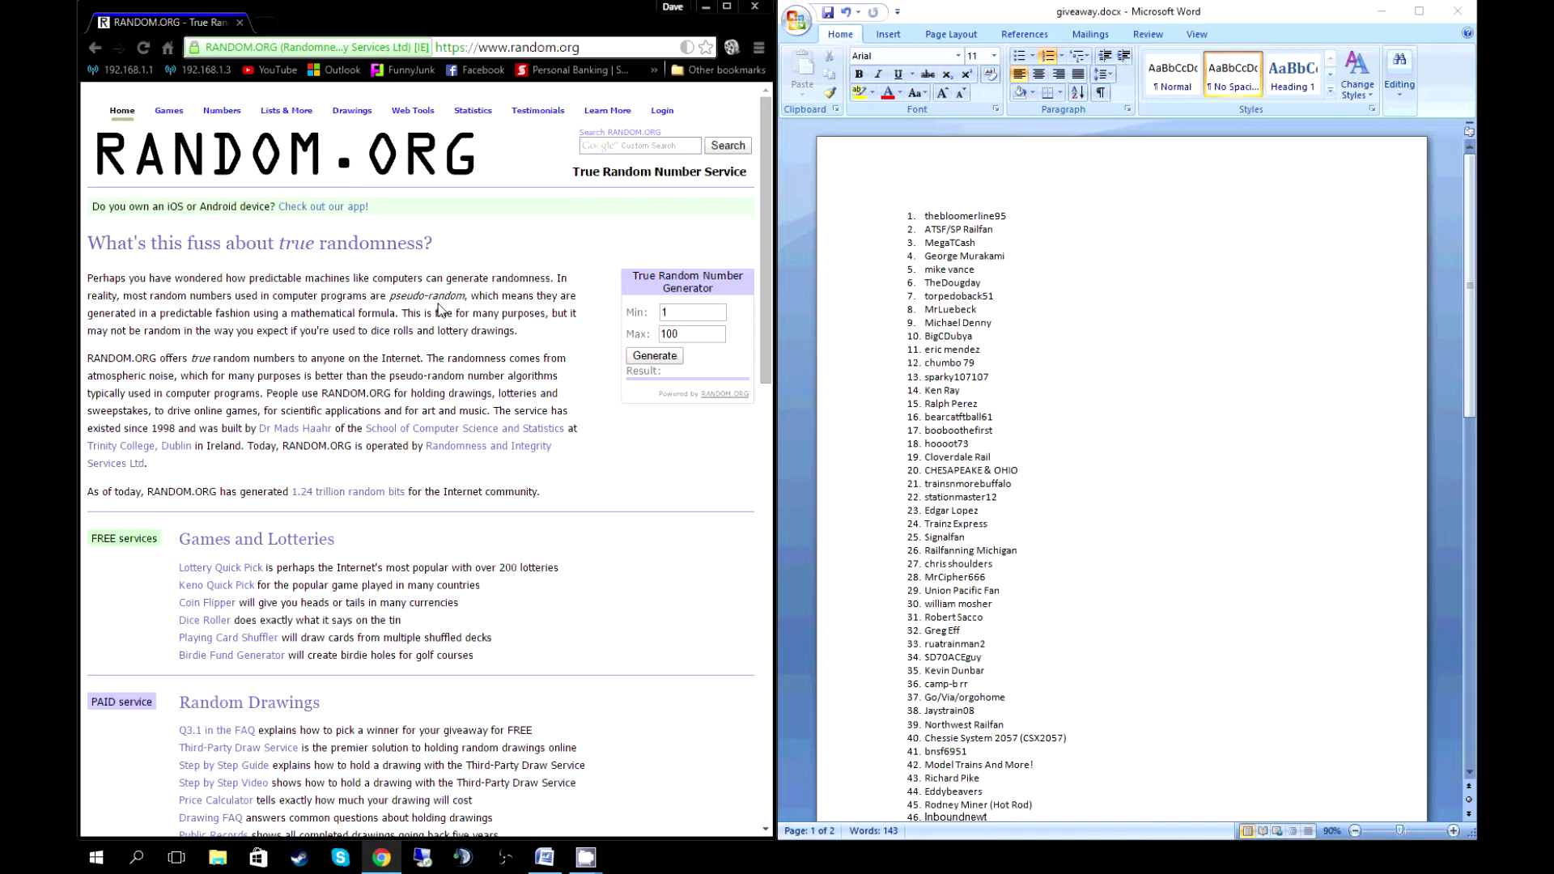
# Run a few test draws on RANDOM.ORG's default 1–100 generator, reloading the page to clear them.
pyautogui.click(97, 48)
pyautogui.click(674, 356)
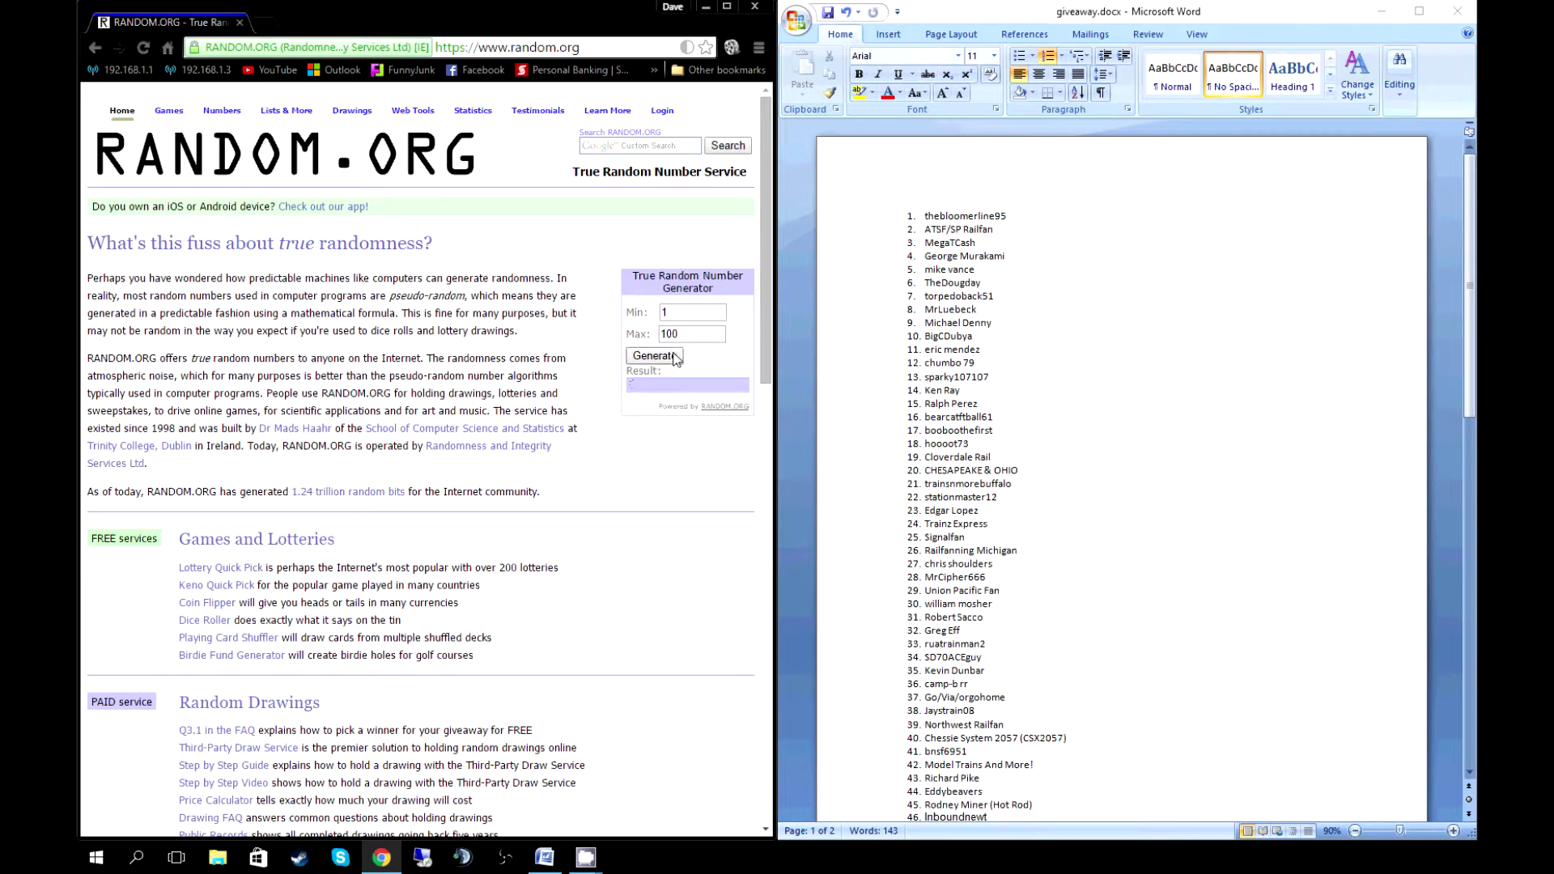
pyautogui.click(676, 359)
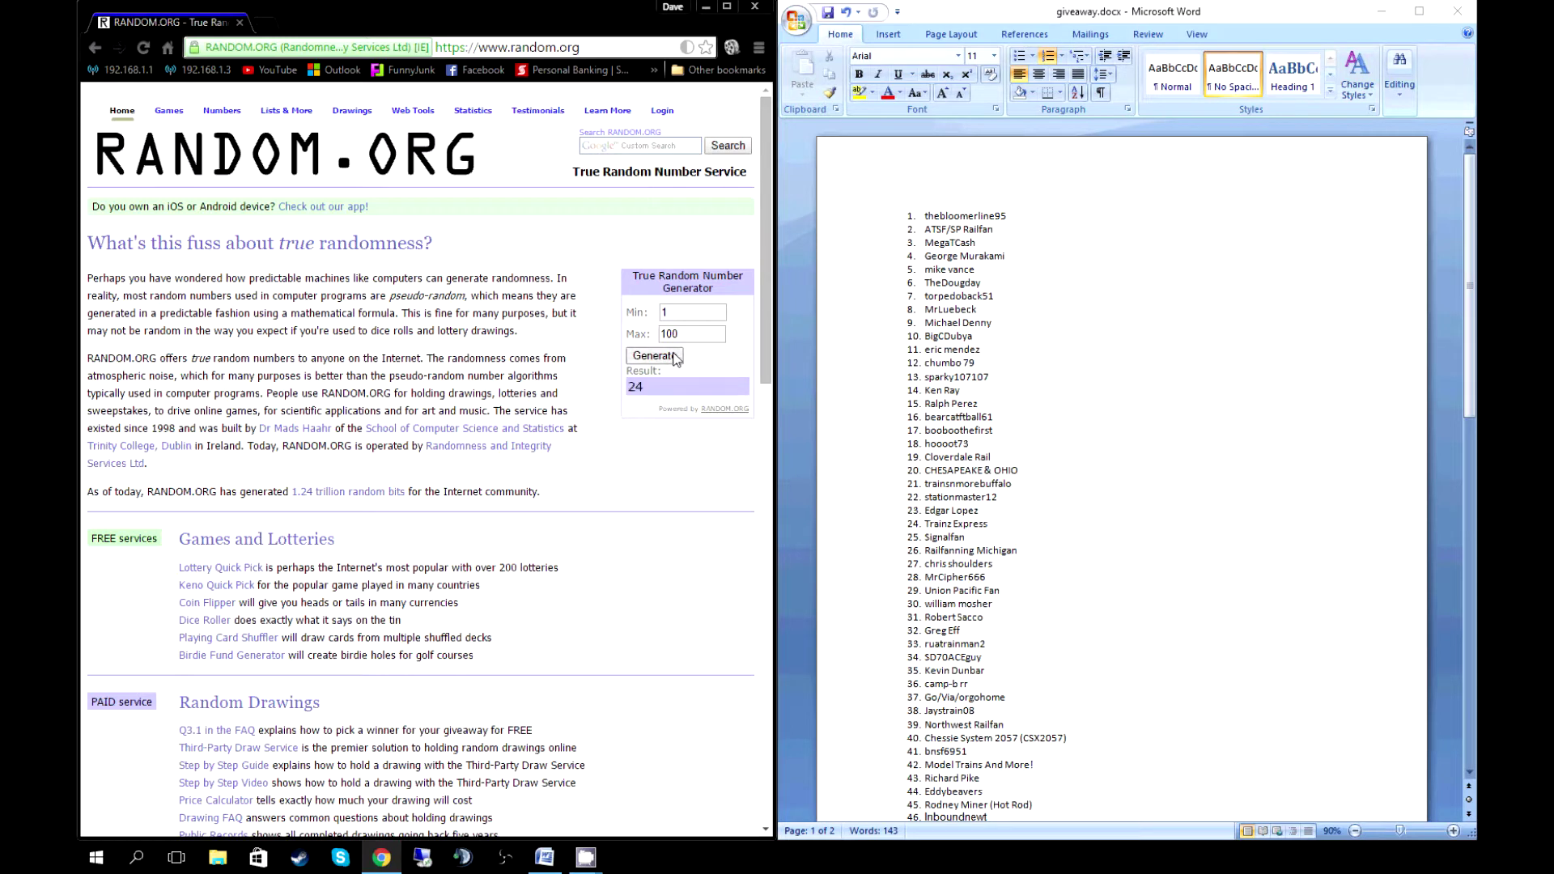
pyautogui.press('F5')
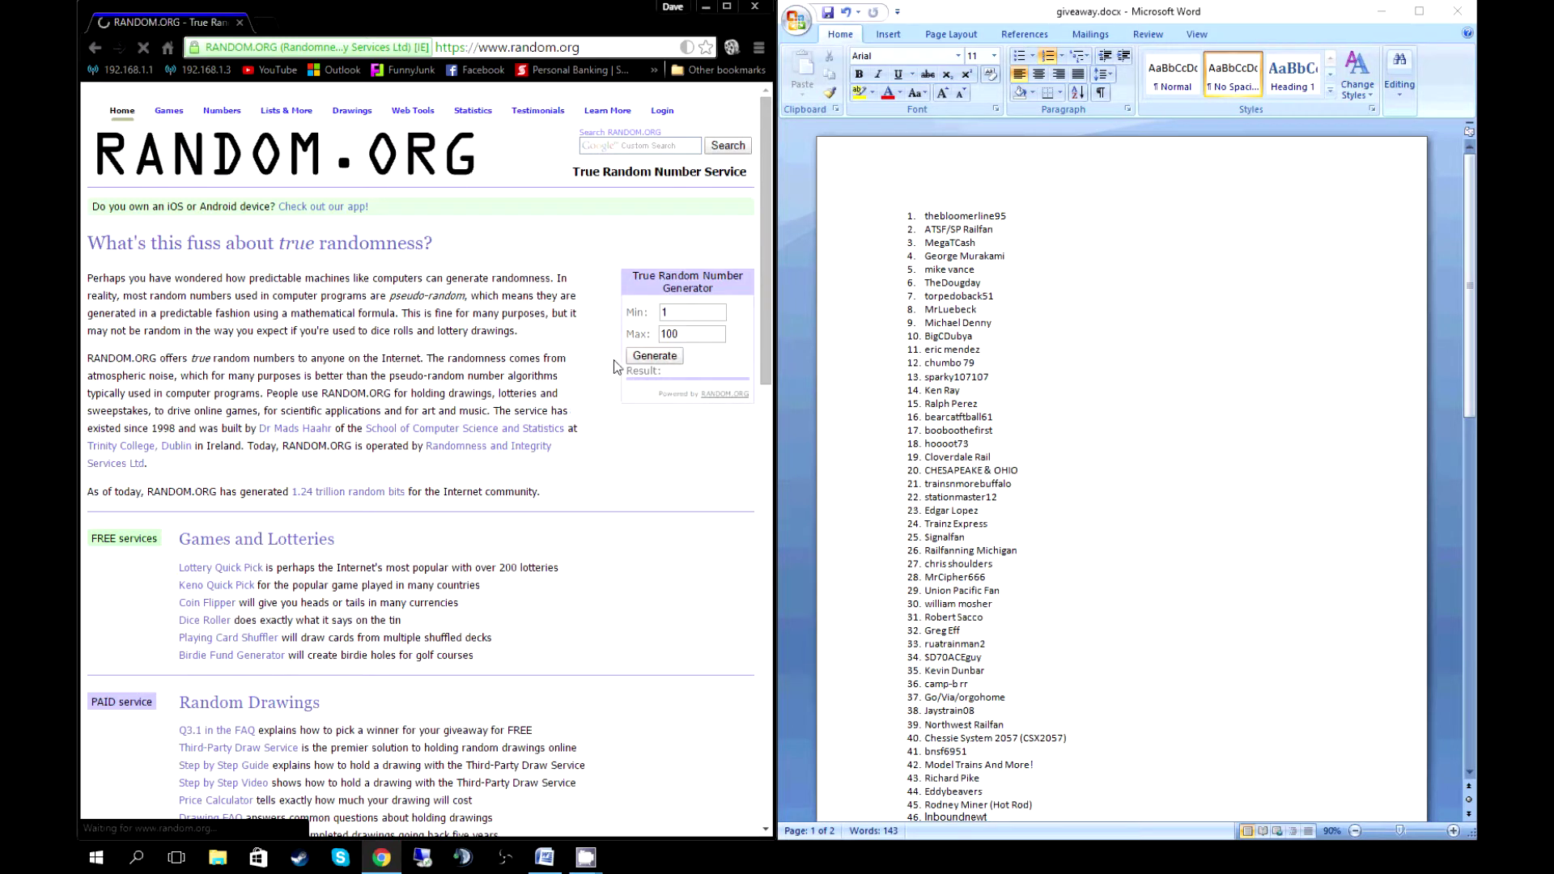
pyautogui.click(670, 359)
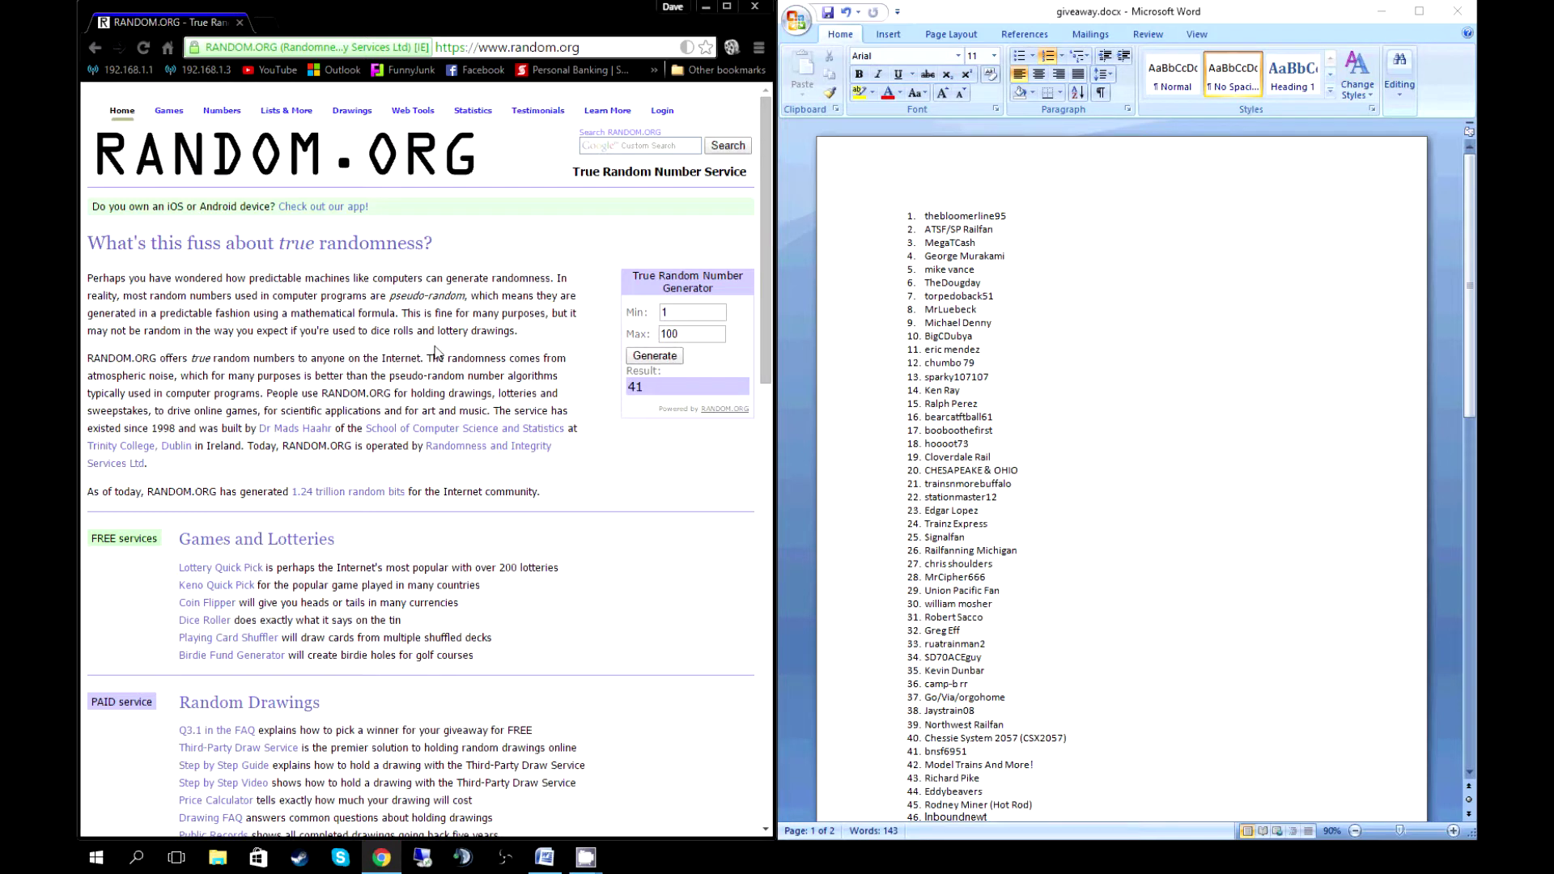
pyautogui.click(144, 47)
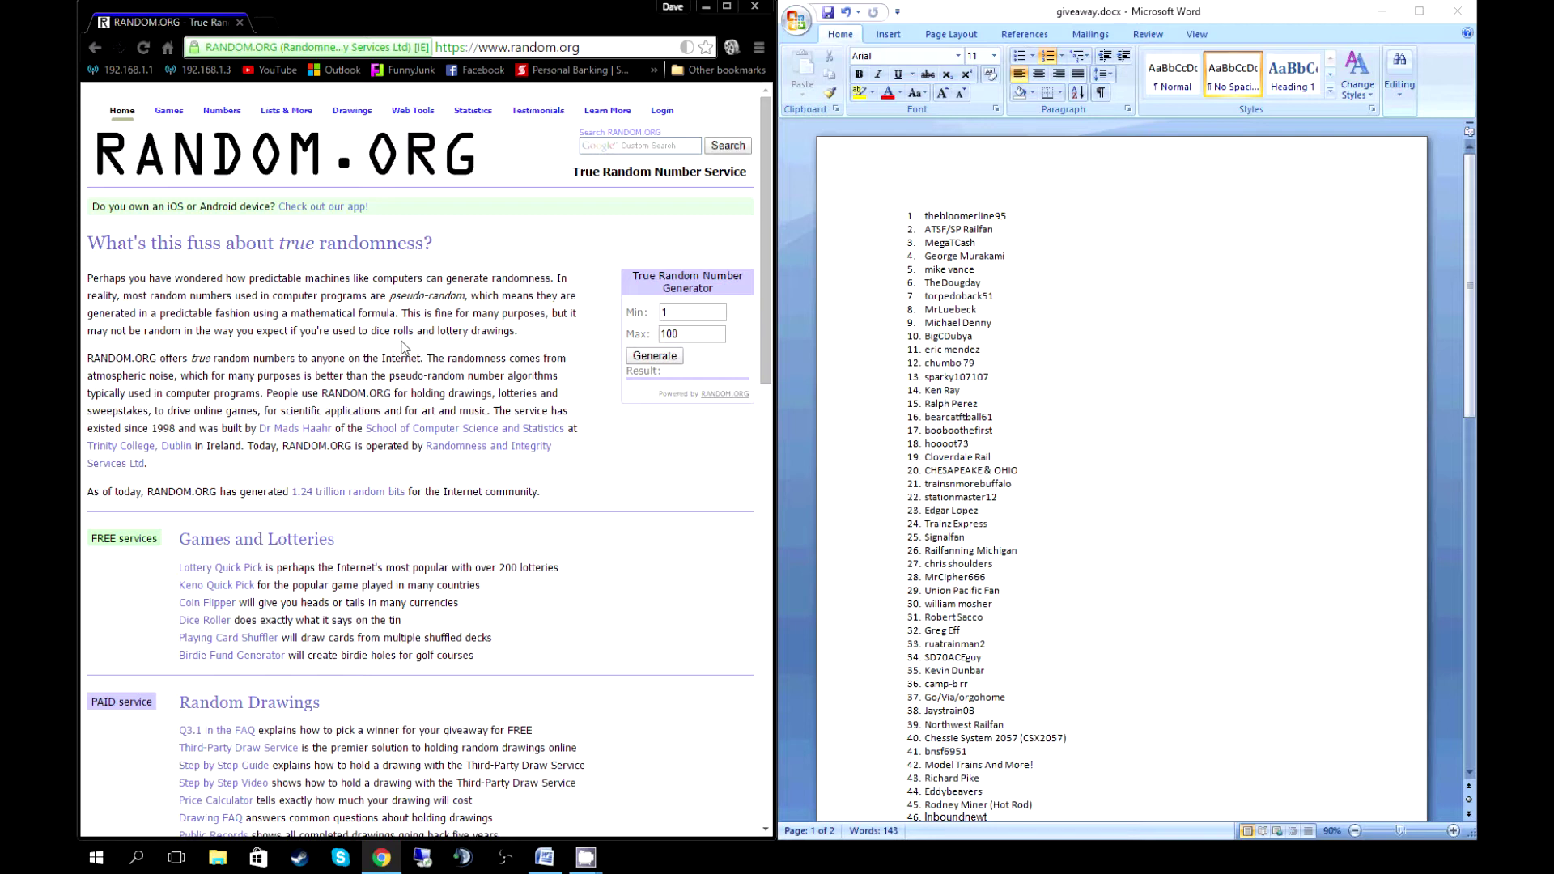
# Look over the Word entrant list, scrolling through the entries and selecting a line.
pyautogui.click(1001, 241)
pyautogui.scroll(-2, 999, 234)
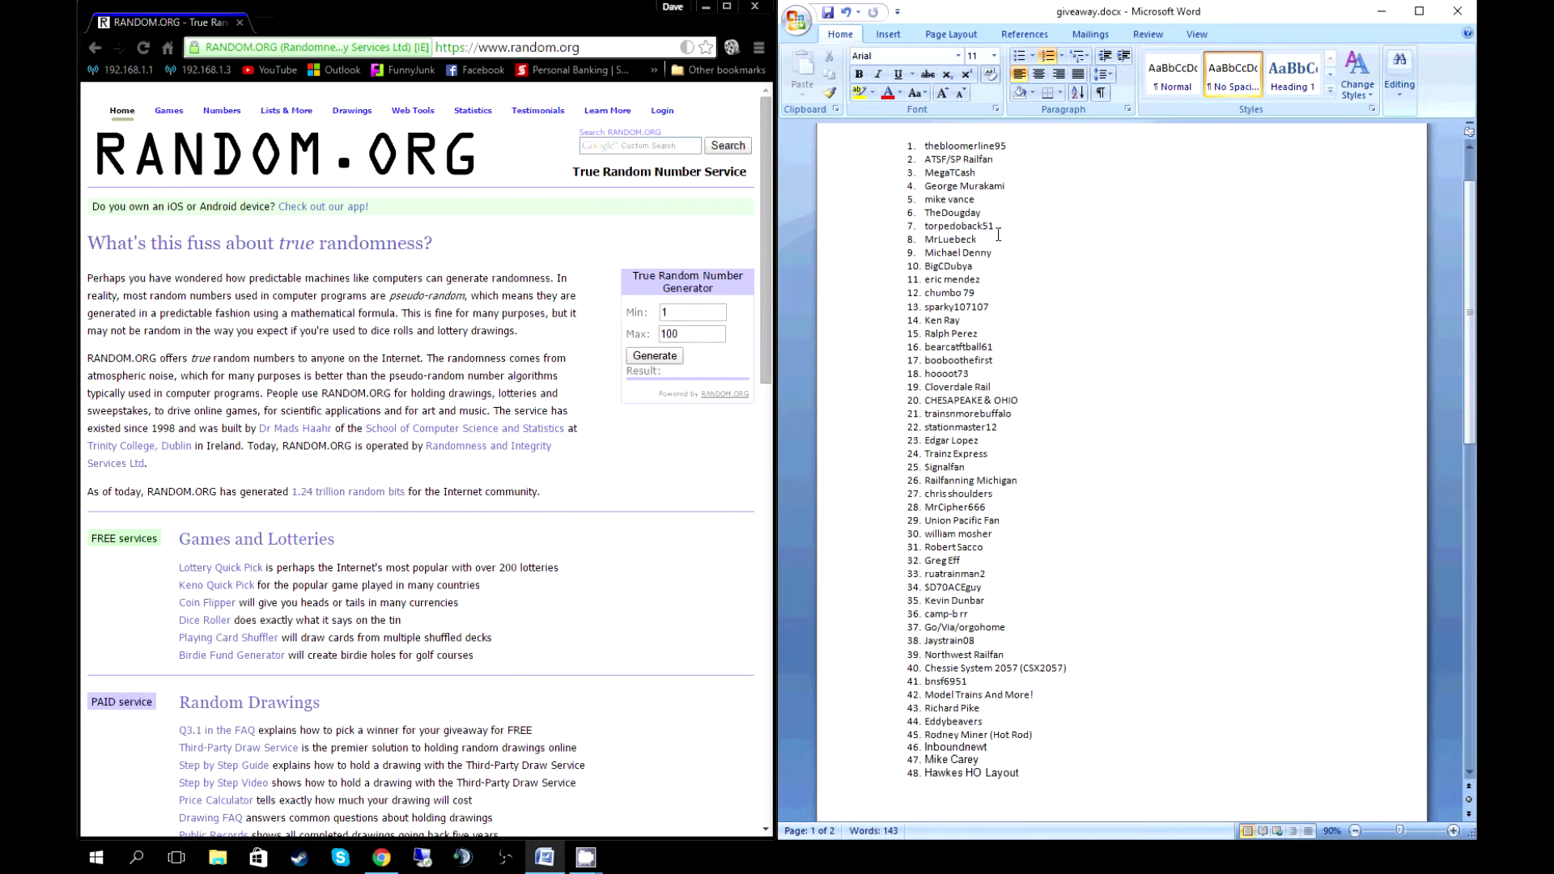
pyautogui.scroll(2, 999, 234)
pyautogui.moveTo(923, 216); pyautogui.dragTo(924, 230)
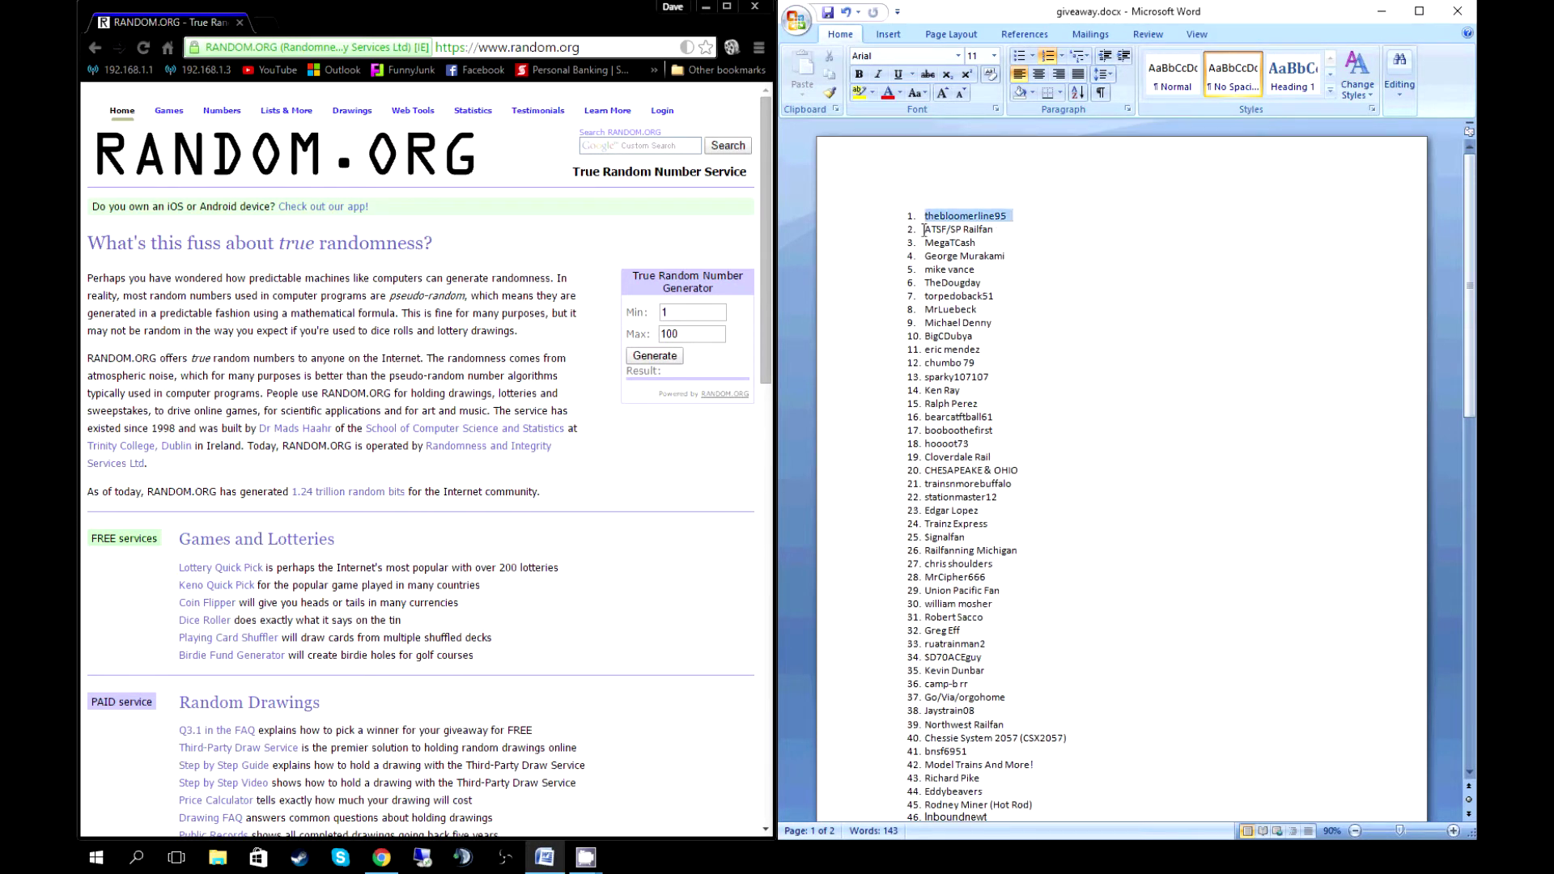
pyautogui.scroll(-1, 977, 415)
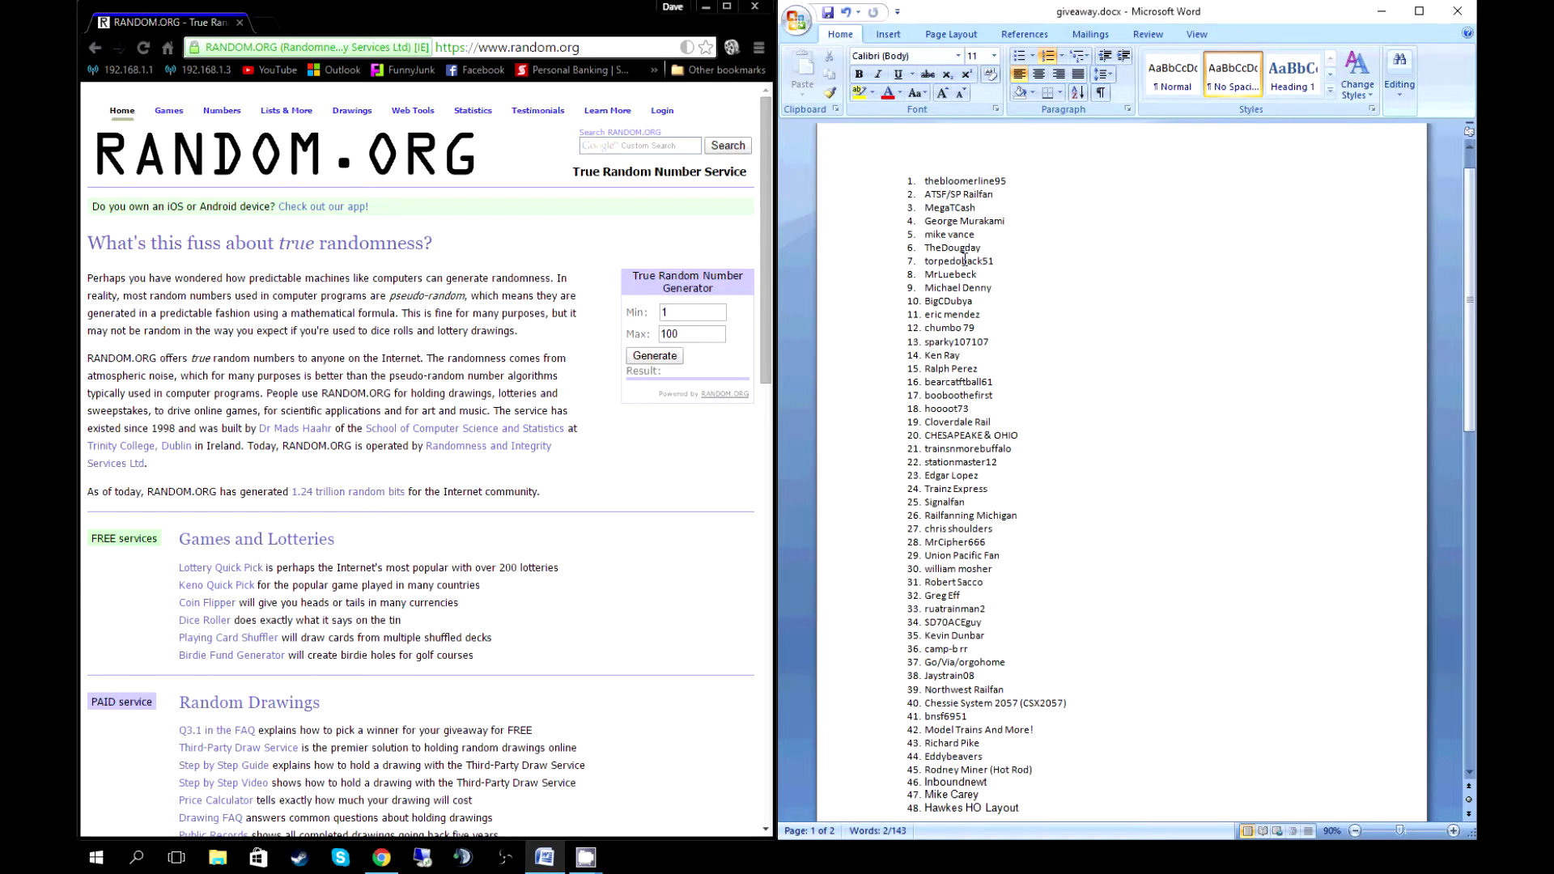
pyautogui.scroll(-5, 963, 259)
pyautogui.scroll(-1, 964, 269)
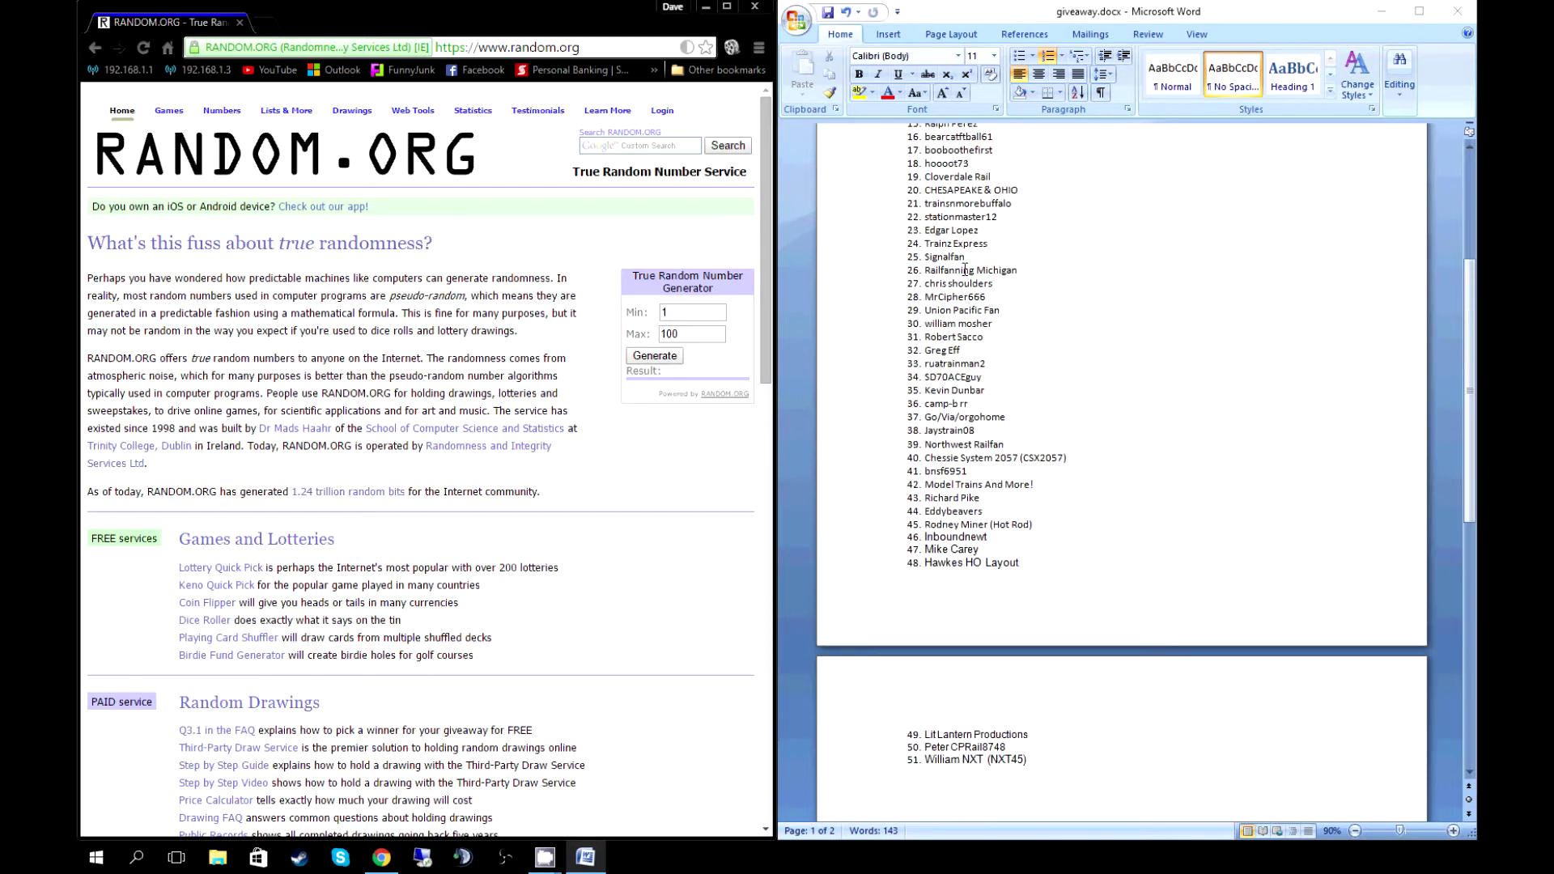
pyautogui.scroll(1, 1049, 368)
pyautogui.scroll(6, 1049, 368)
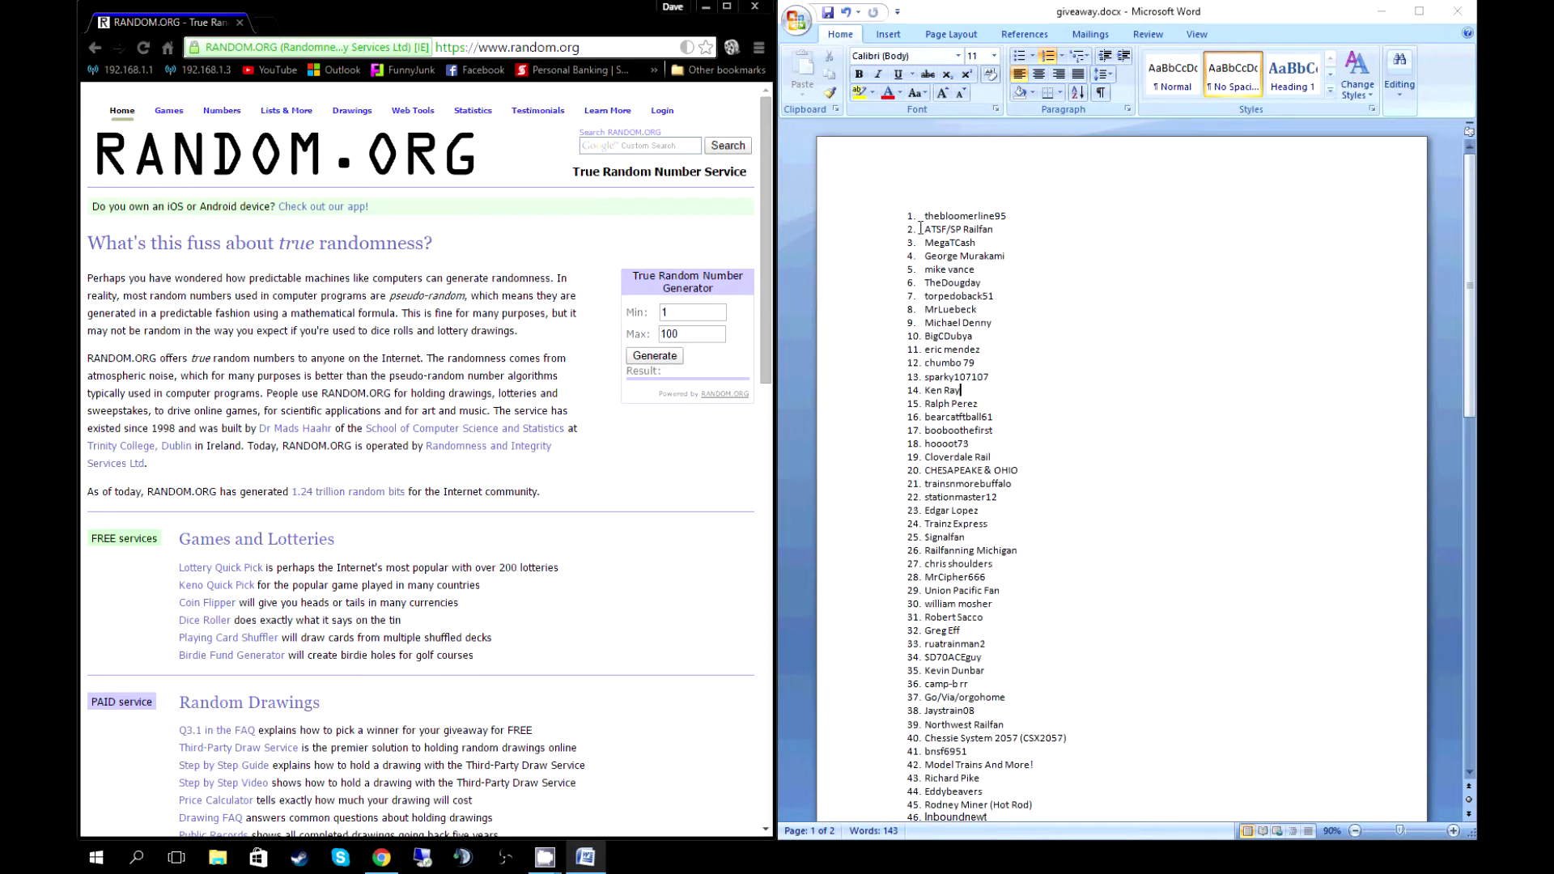
pyautogui.moveTo(928, 210); pyautogui.dragTo(1016, 217)
pyautogui.click(1028, 374)
# Scroll further through the entrant list, briefly switching to the generator and back.
pyautogui.scroll(-1, 918, 220)
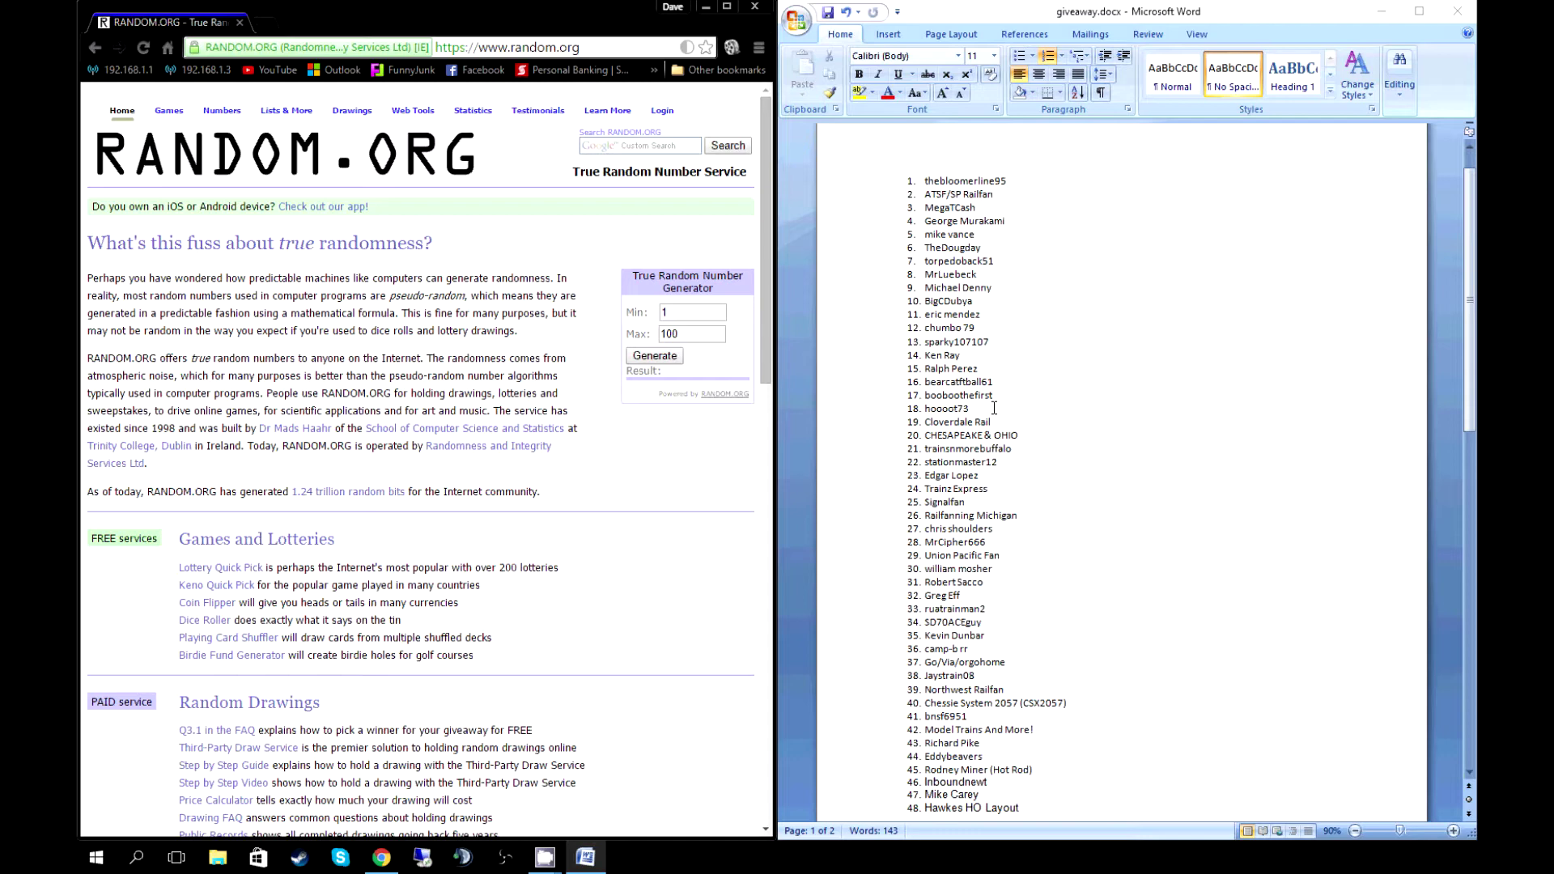
pyautogui.scroll(-2, 1024, 738)
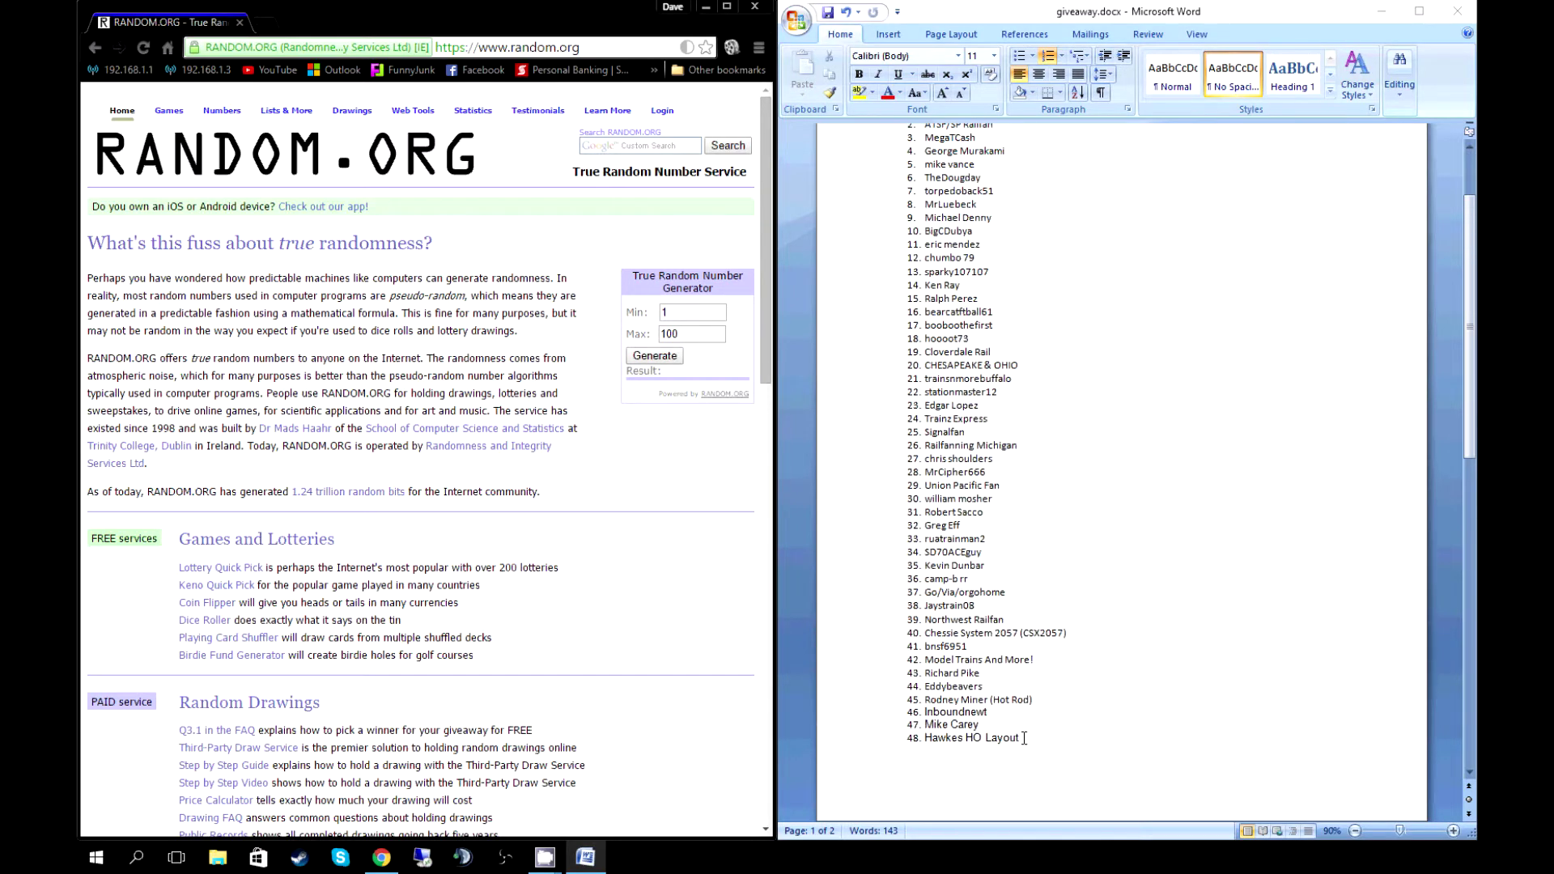
pyautogui.scroll(3, 1024, 737)
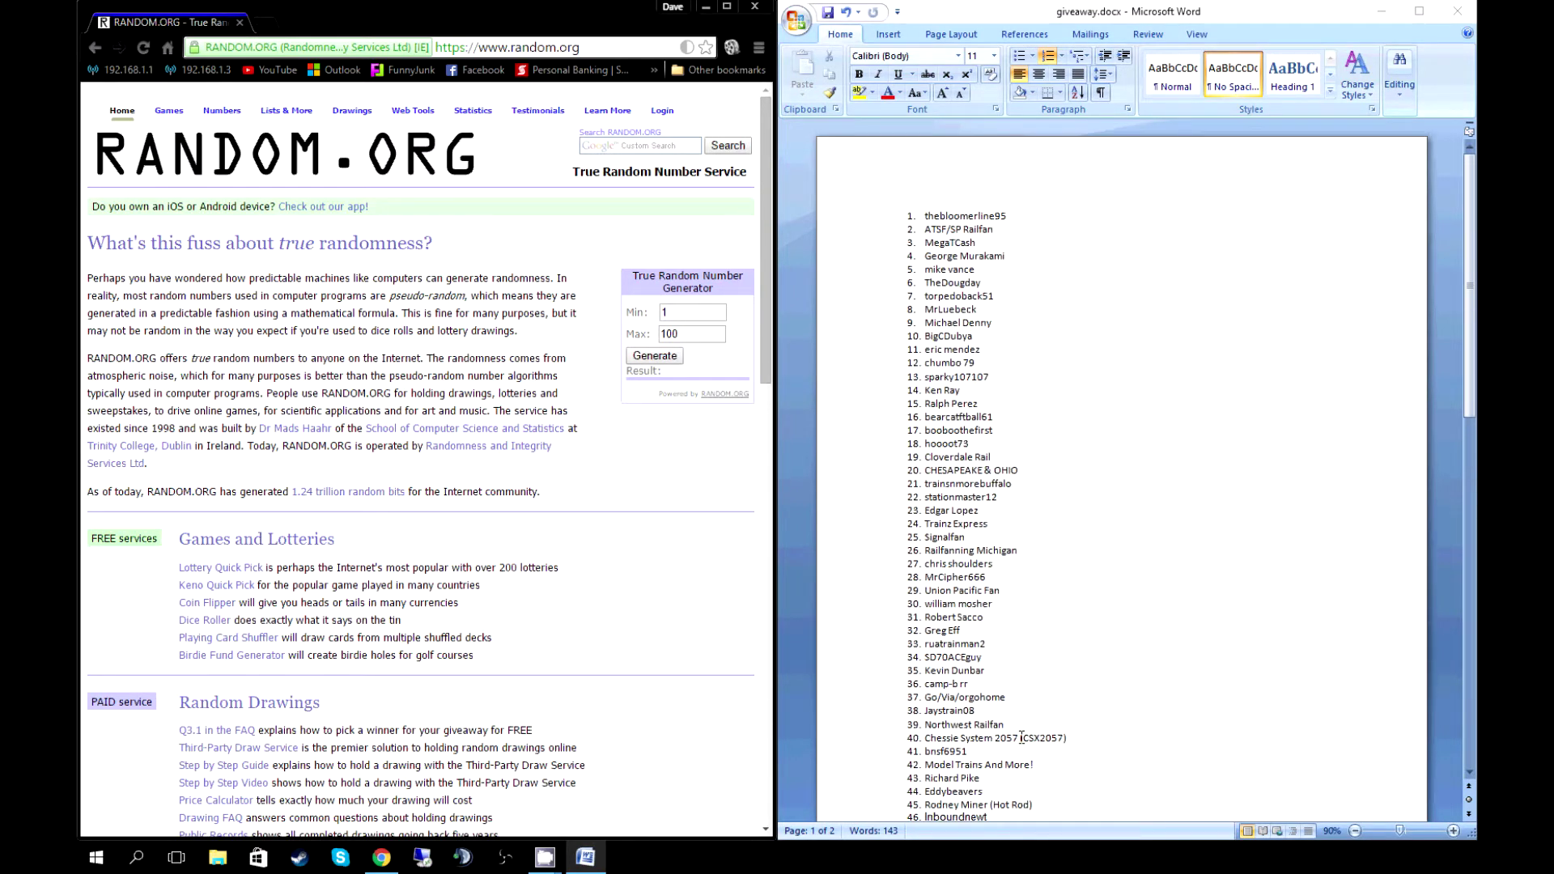
pyautogui.scroll(-1, 1022, 738)
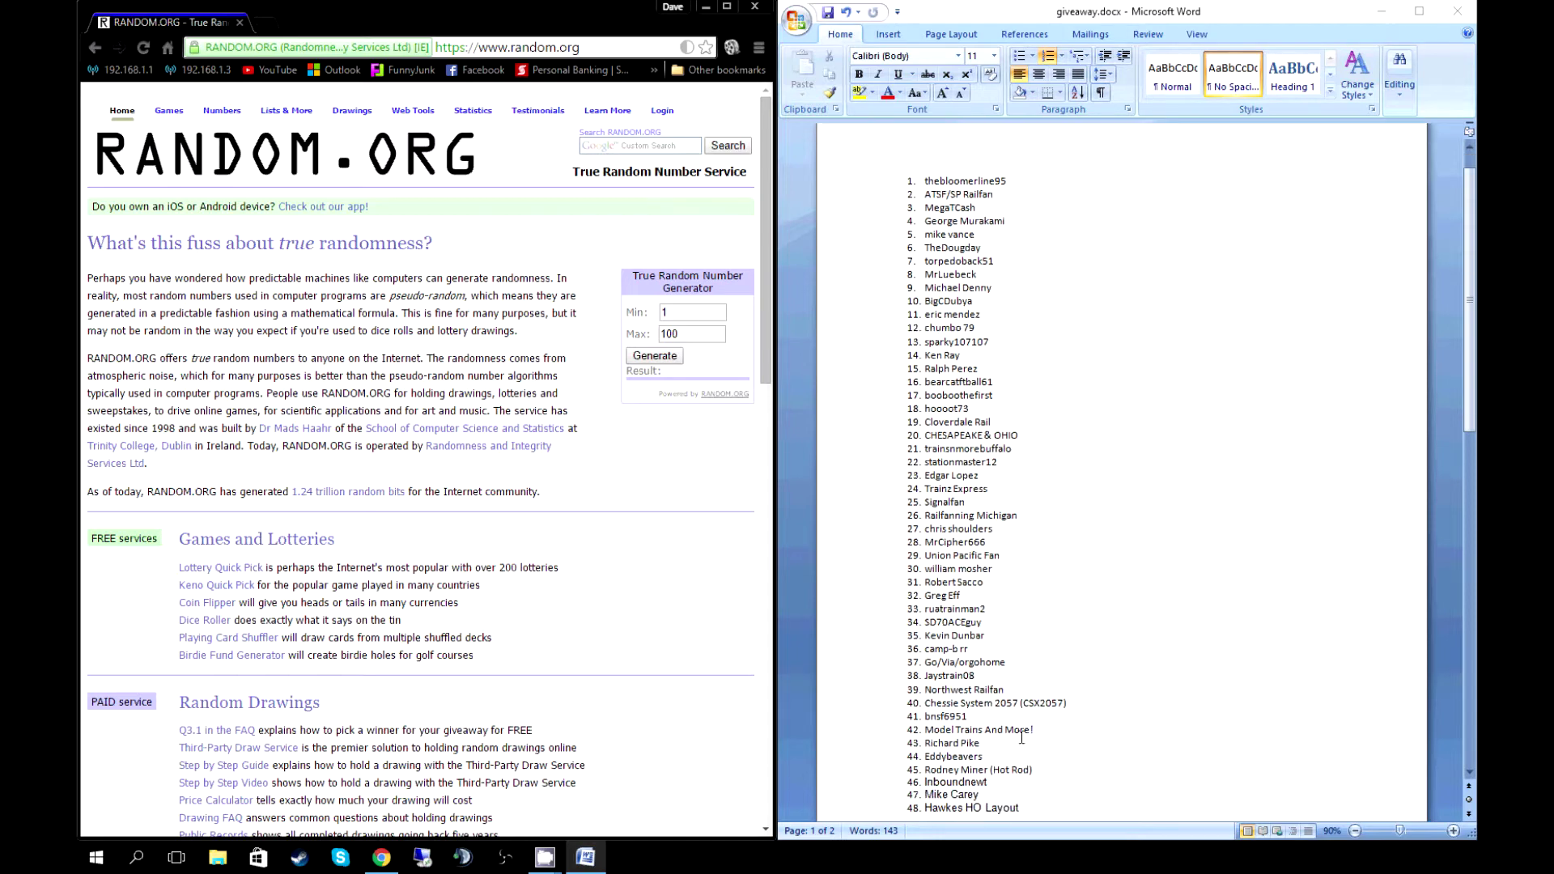
pyautogui.scroll(-3, 1024, 740)
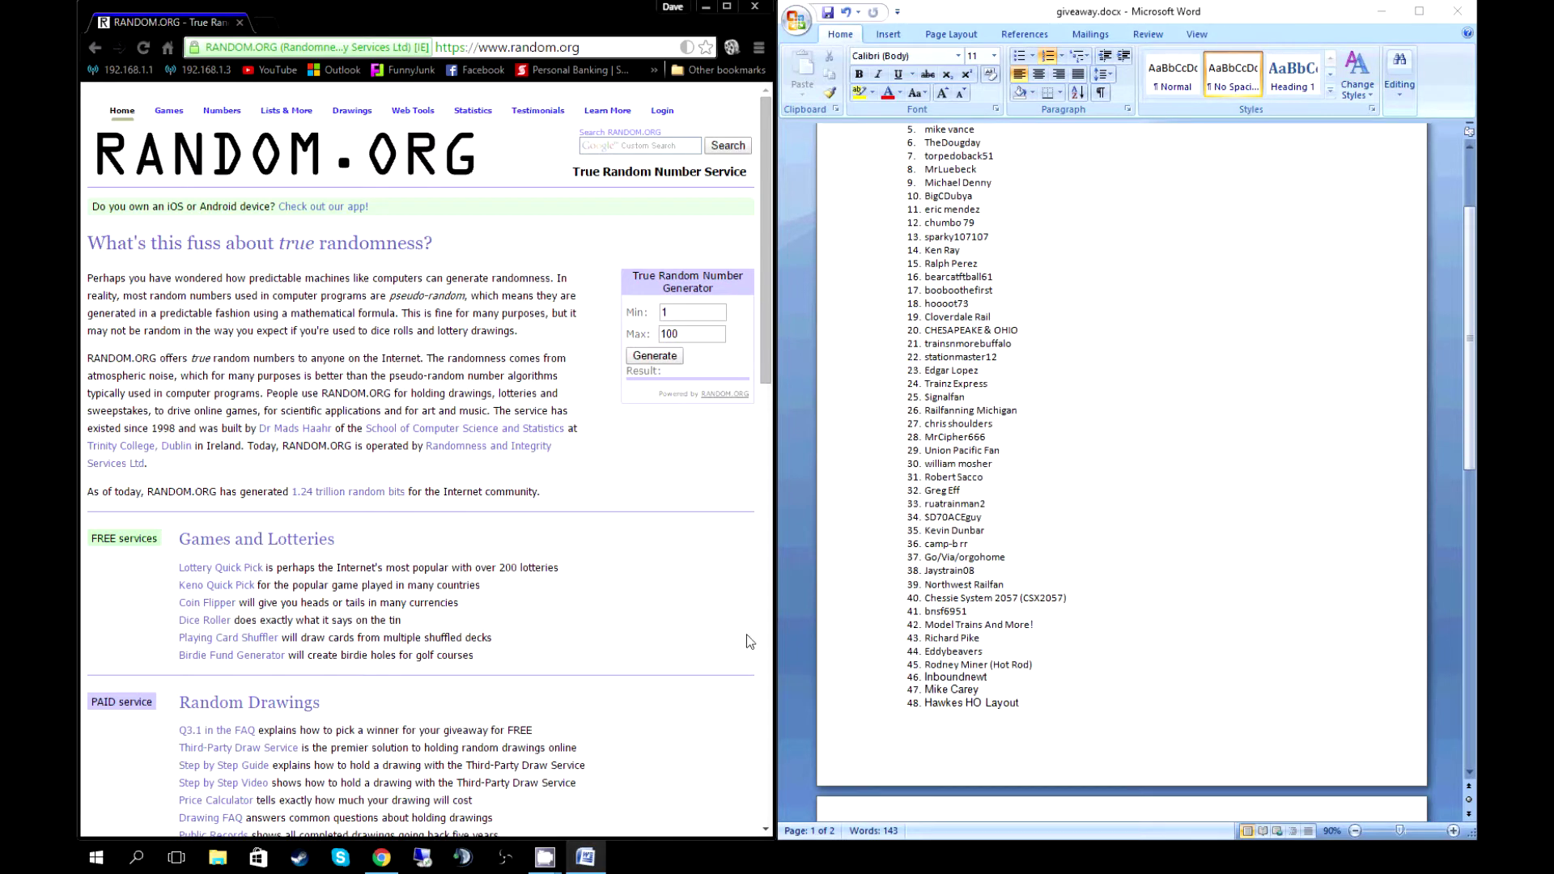
pyautogui.click(672, 480)
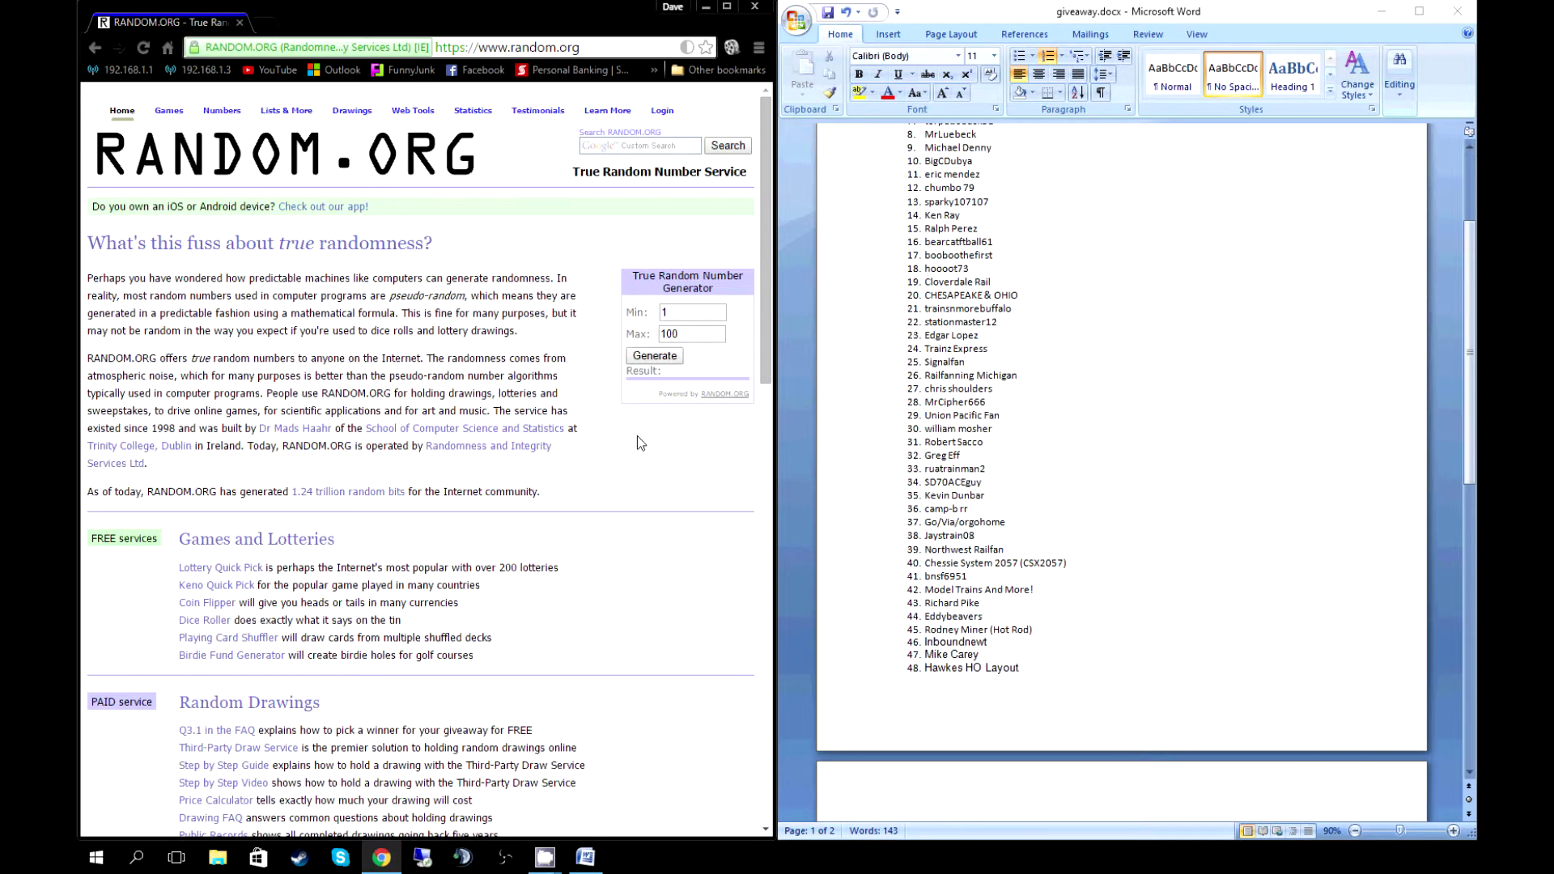
pyautogui.click(1030, 642)
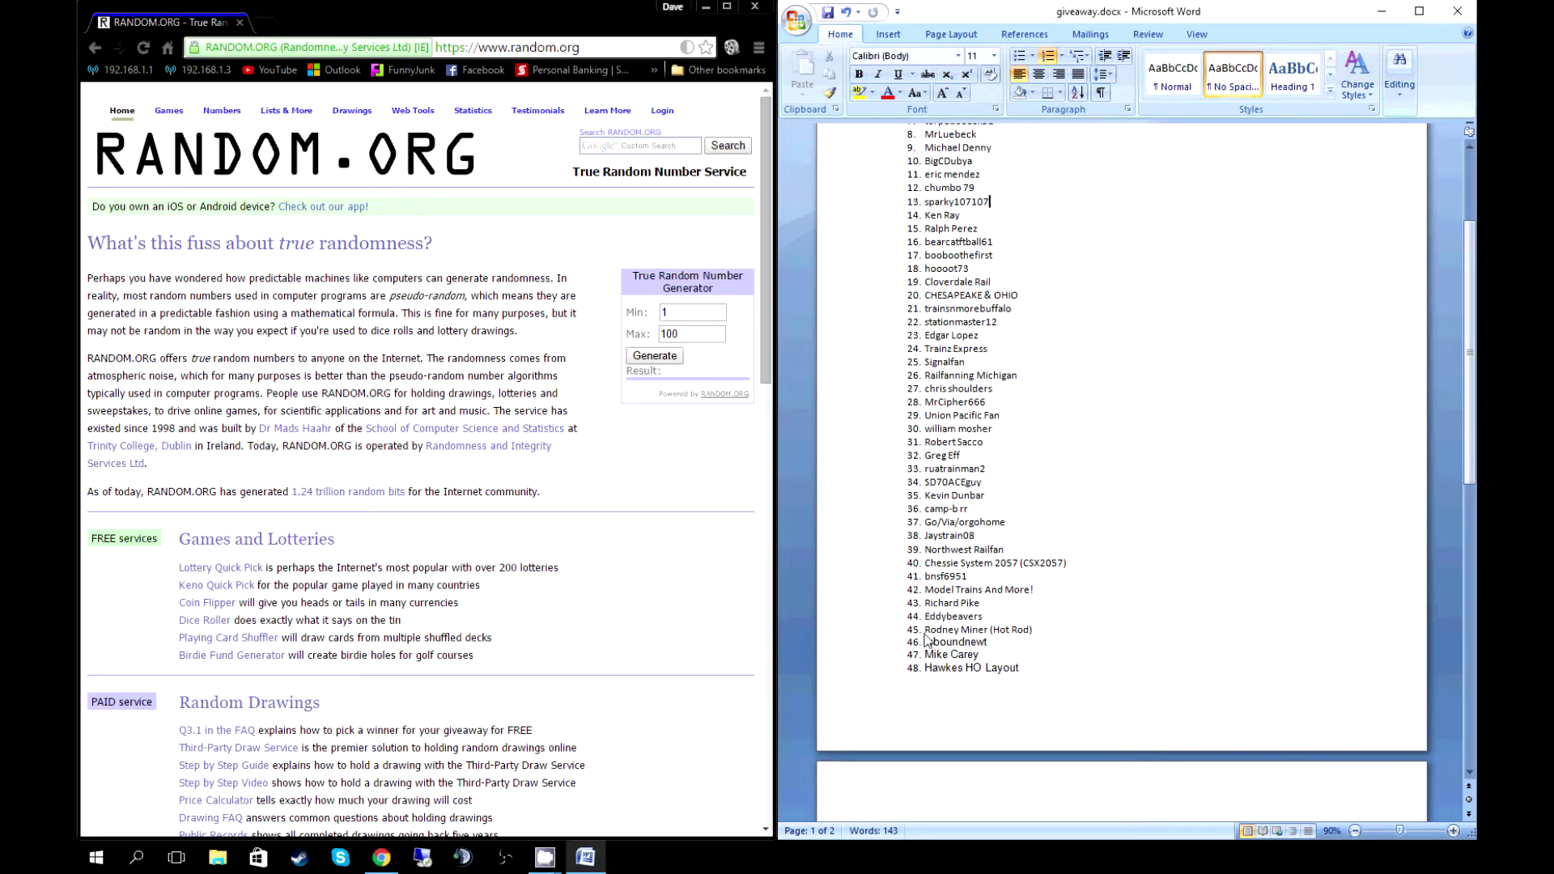
pyautogui.click(939, 654)
pyautogui.scroll(-1, 939, 654)
pyautogui.scroll(-1, 942, 652)
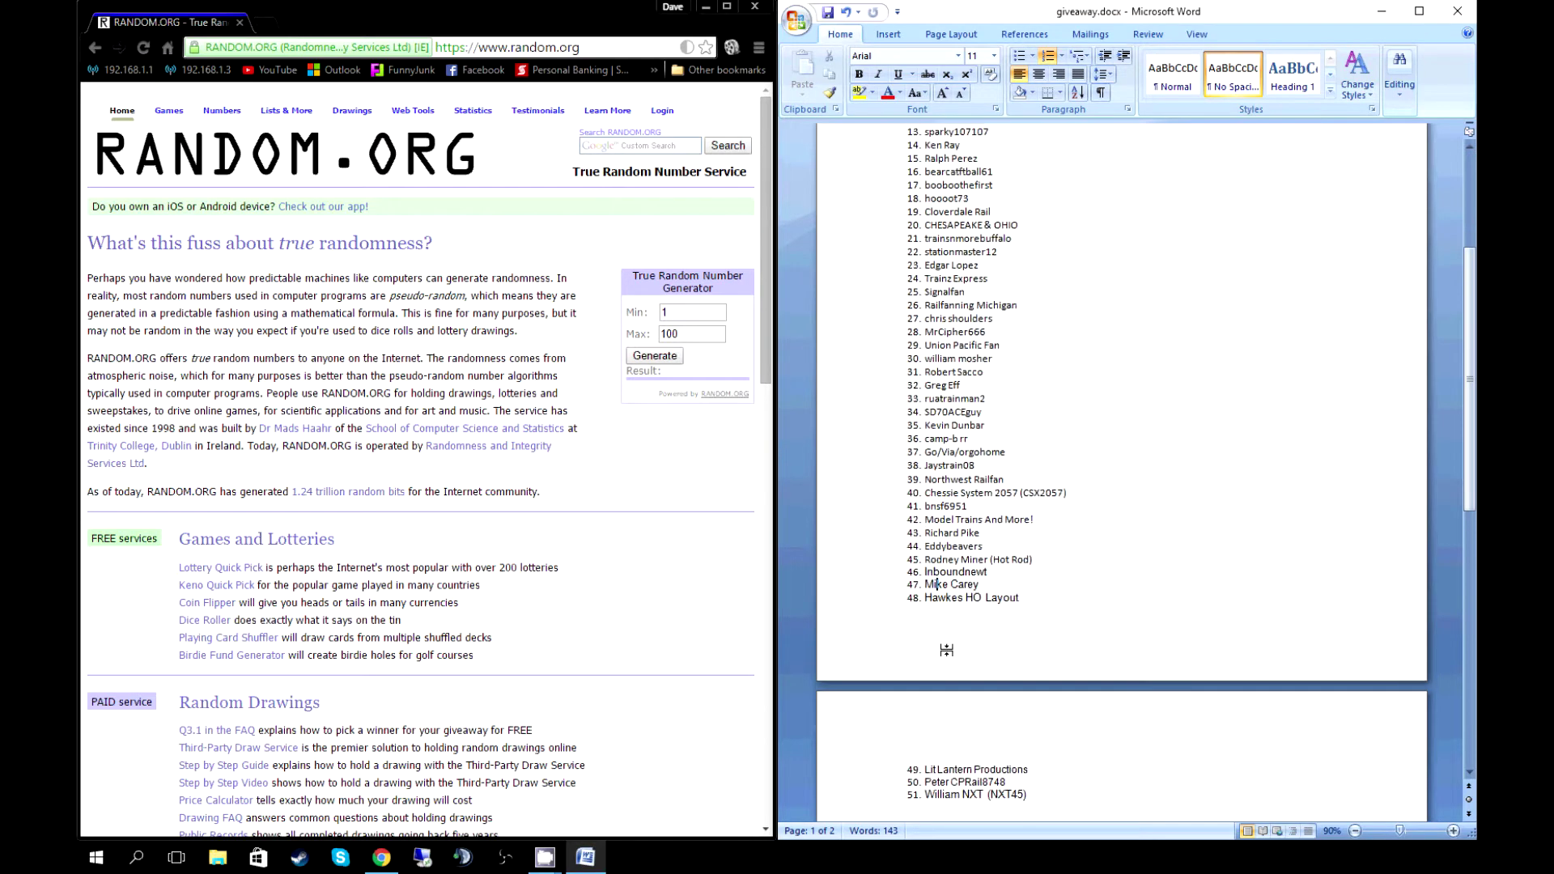
pyautogui.scroll(2, 946, 650)
pyautogui.scroll(5, 946, 650)
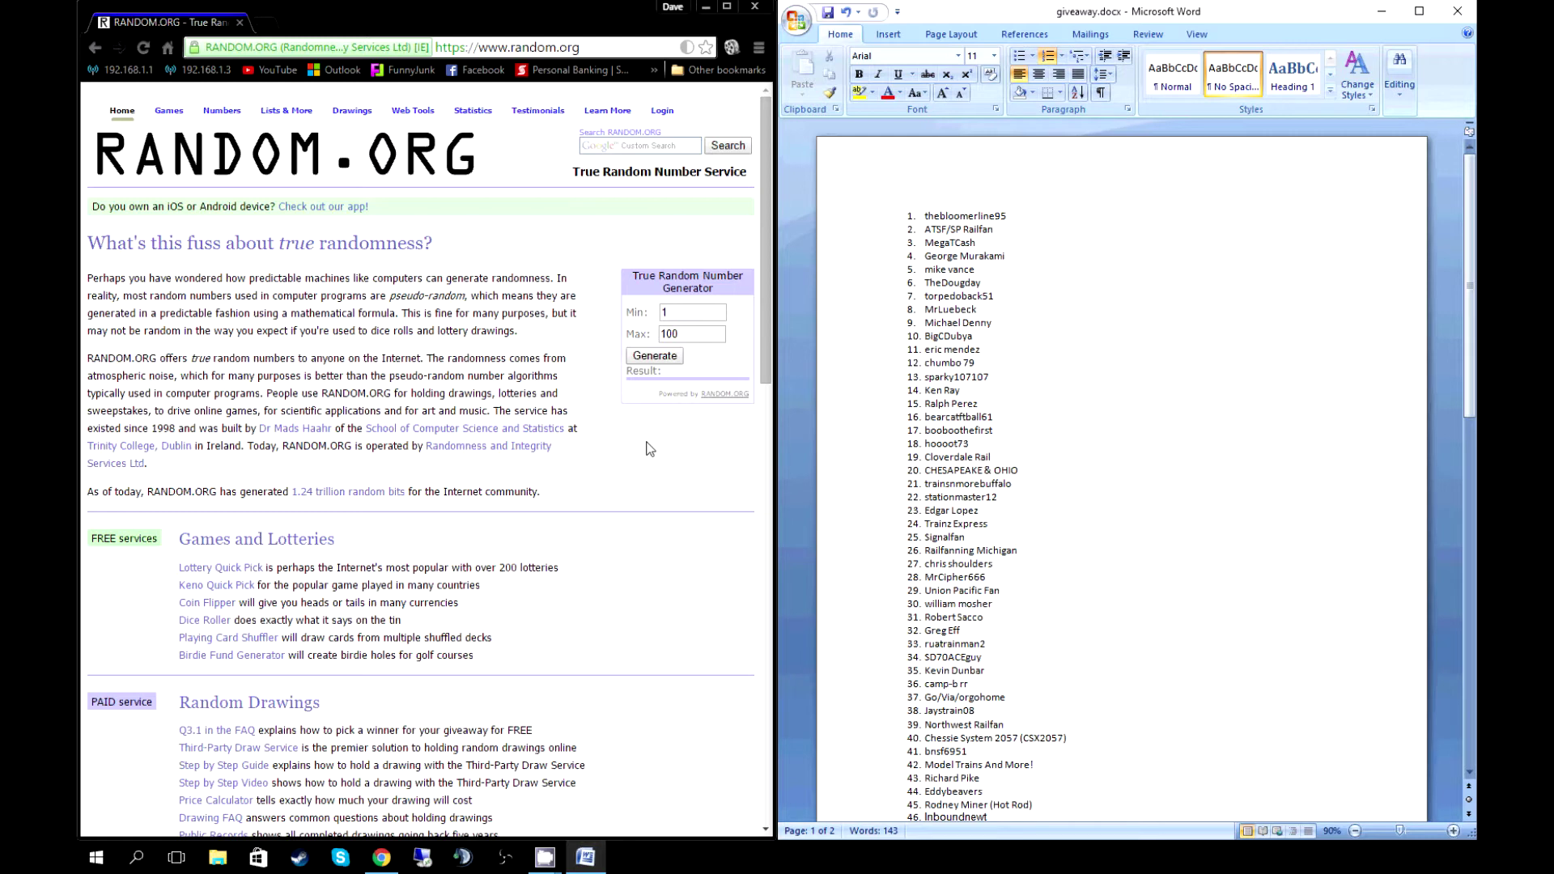
# Set the generator's Max to 51 and draw the first winner, 42.
pyautogui.moveTo(689, 335); pyautogui.dragTo(656, 337)
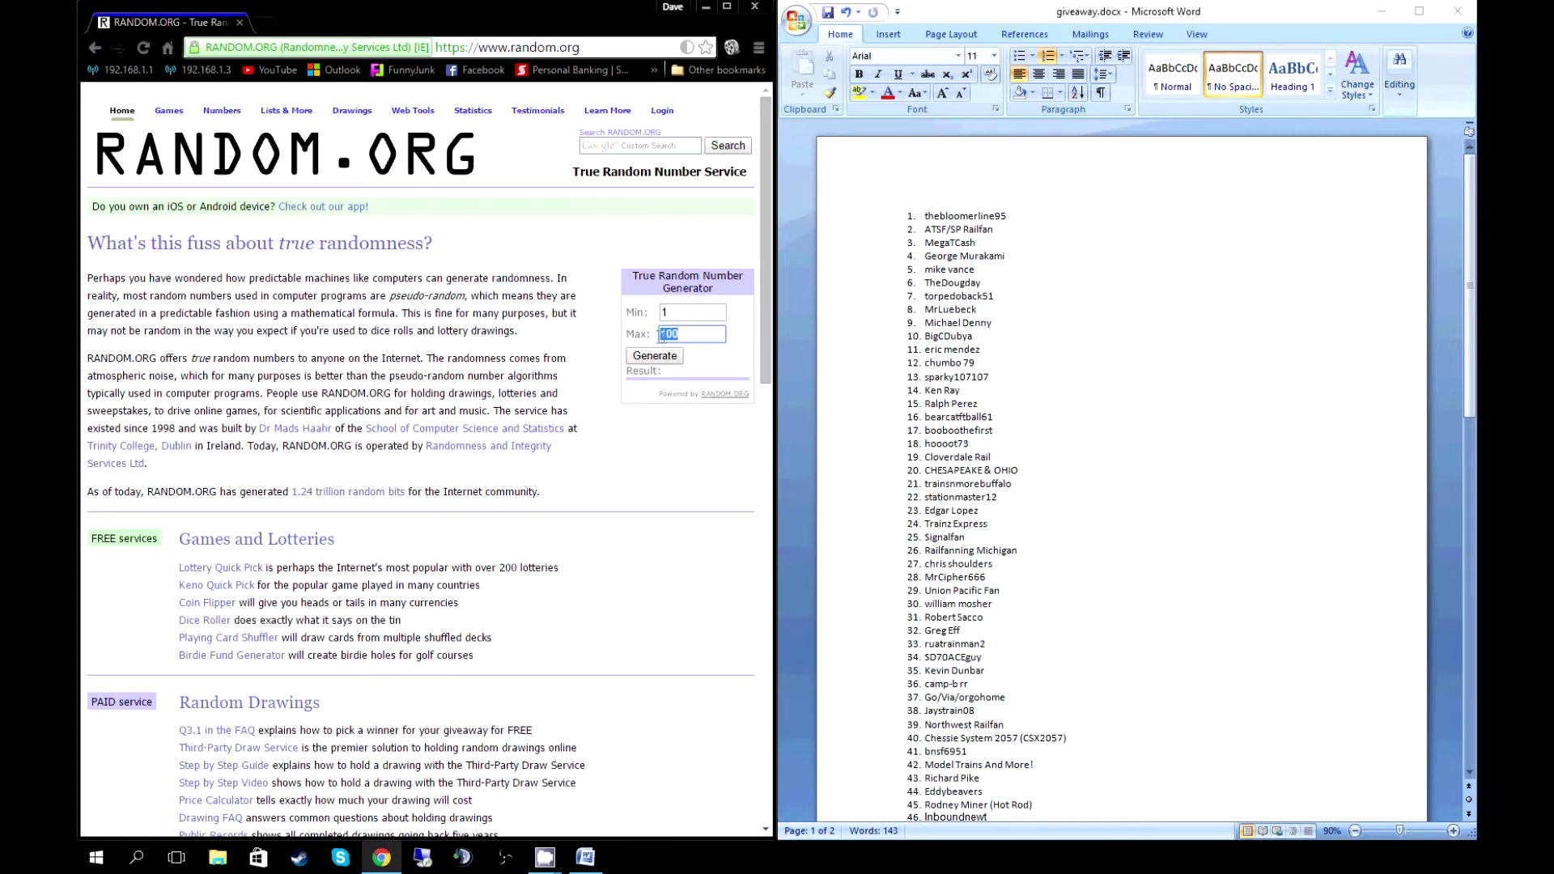
pyautogui.write('51')
pyautogui.click(538, 362)
pyautogui.click(659, 358)
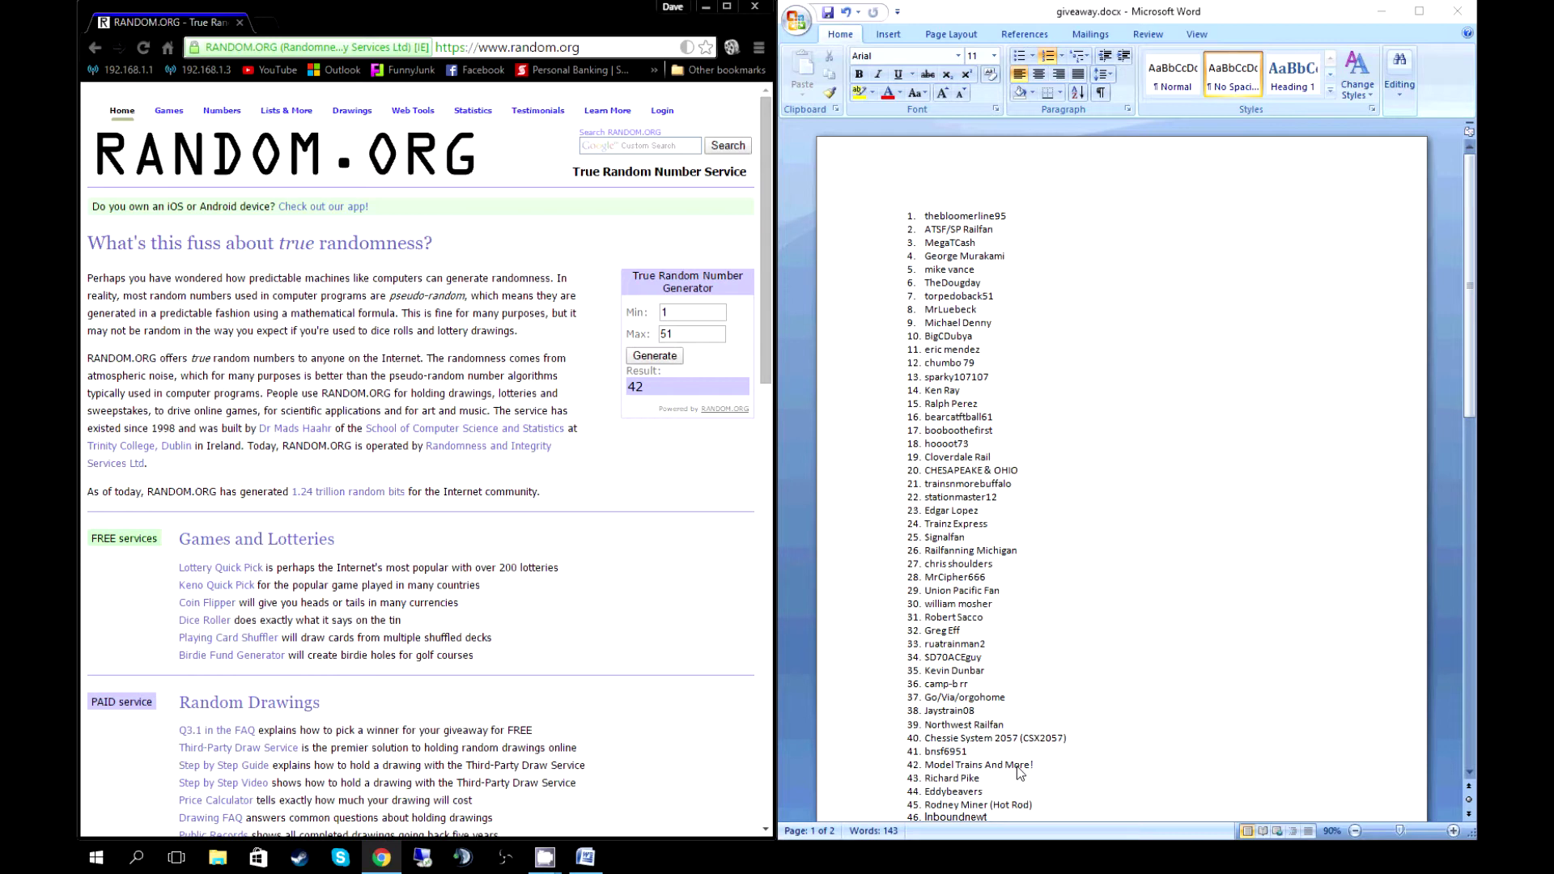
# Mark entrant 42 with '- 1st' at the end of its line.
pyautogui.moveTo(1038, 765); pyautogui.dragTo(918, 765)
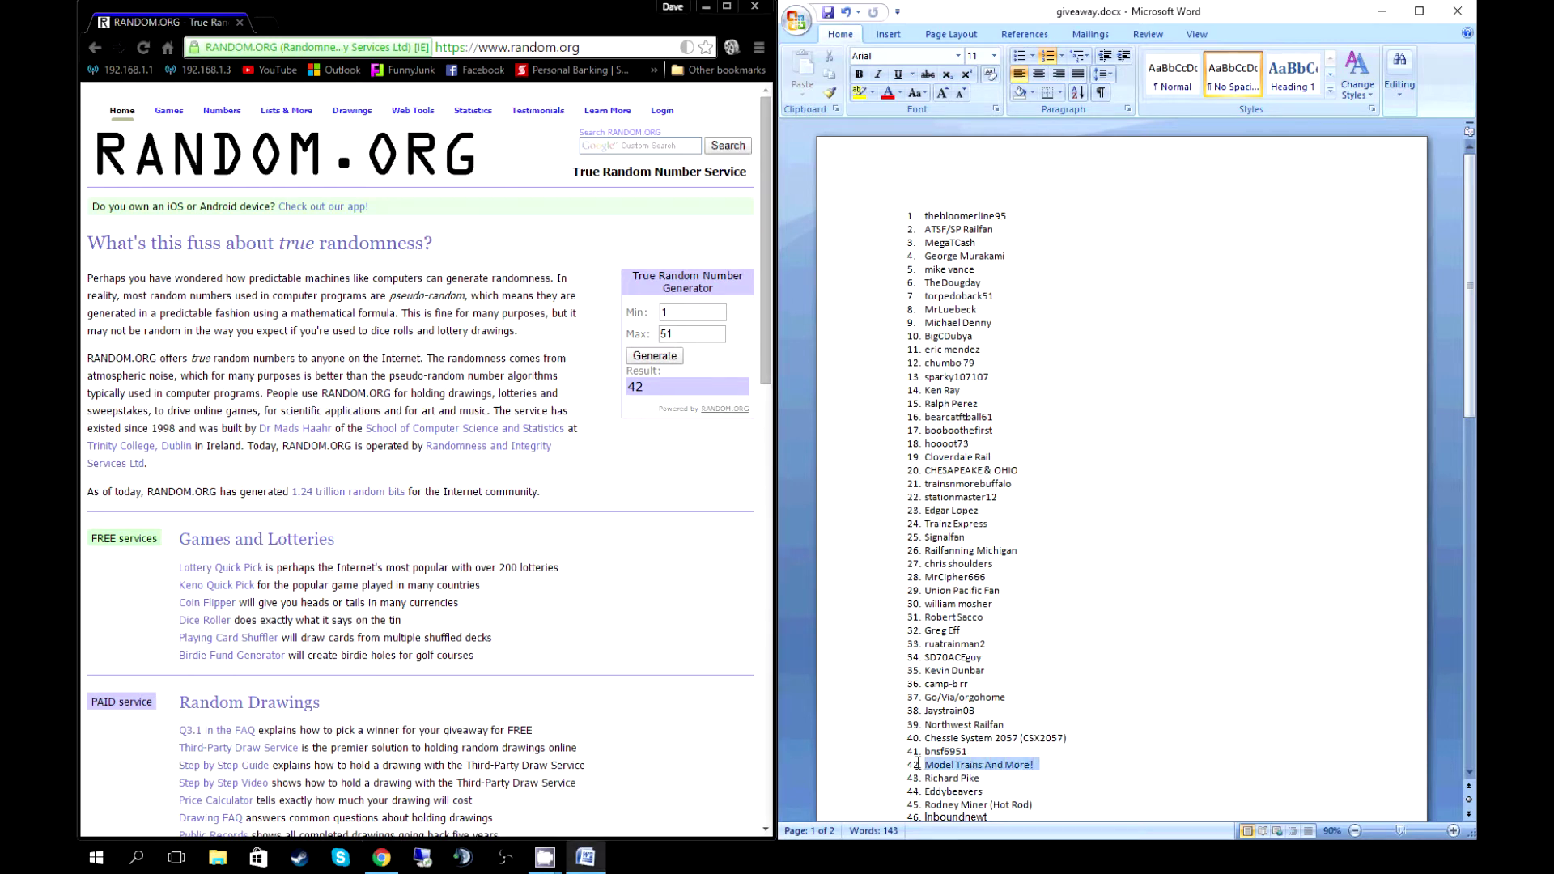
pyautogui.click(1049, 764)
pyautogui.write('- 1')
pyautogui.write('st')
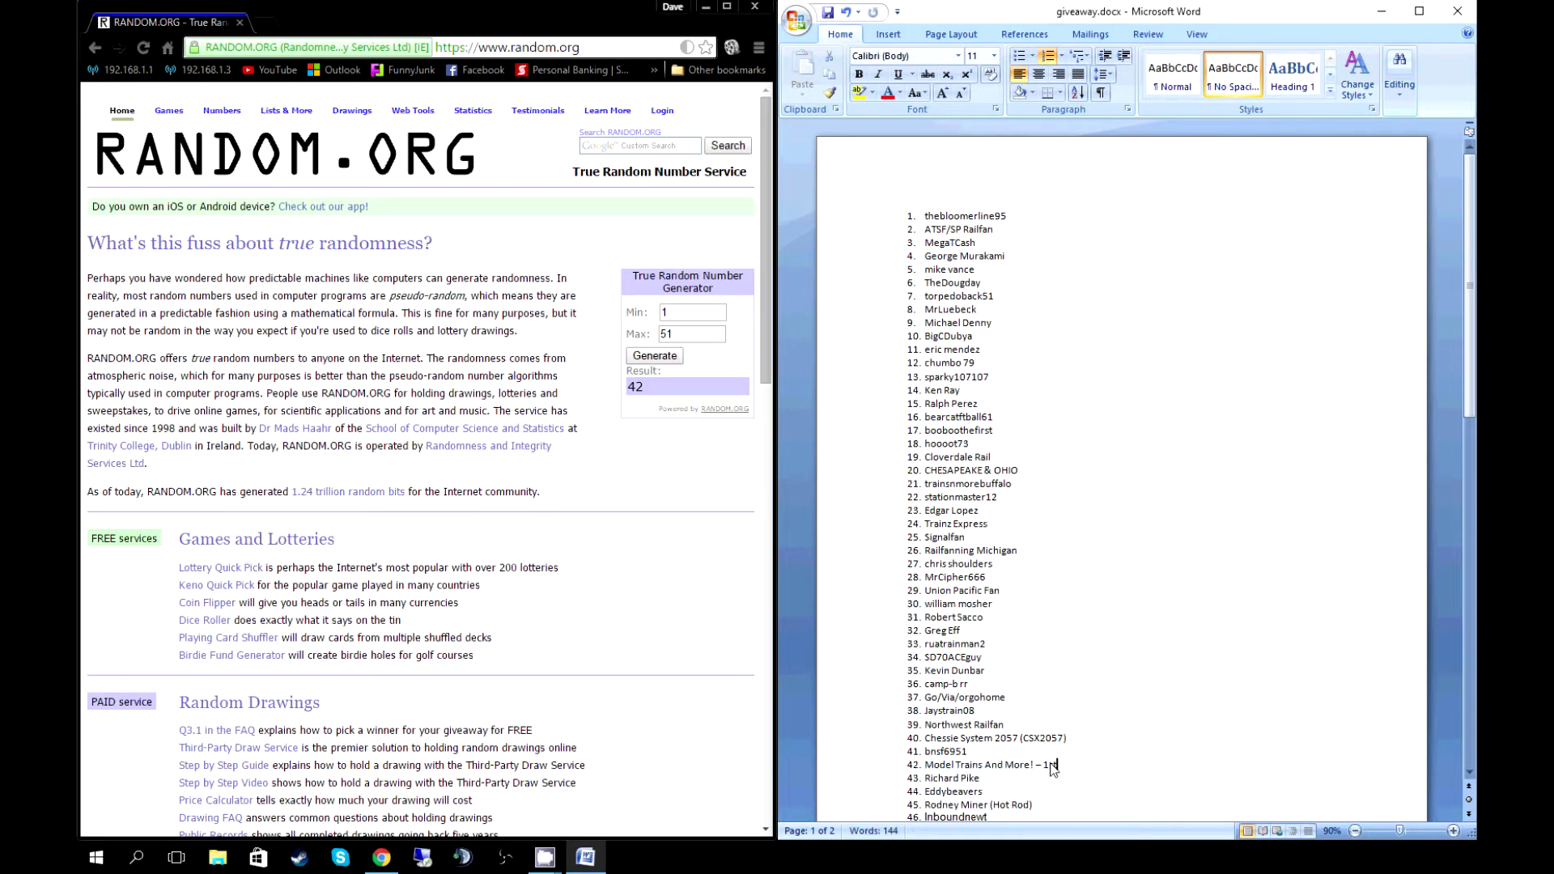
# Draw the second winner, 9, and append '- 2nd' to entrant 9.
pyautogui.click(657, 358)
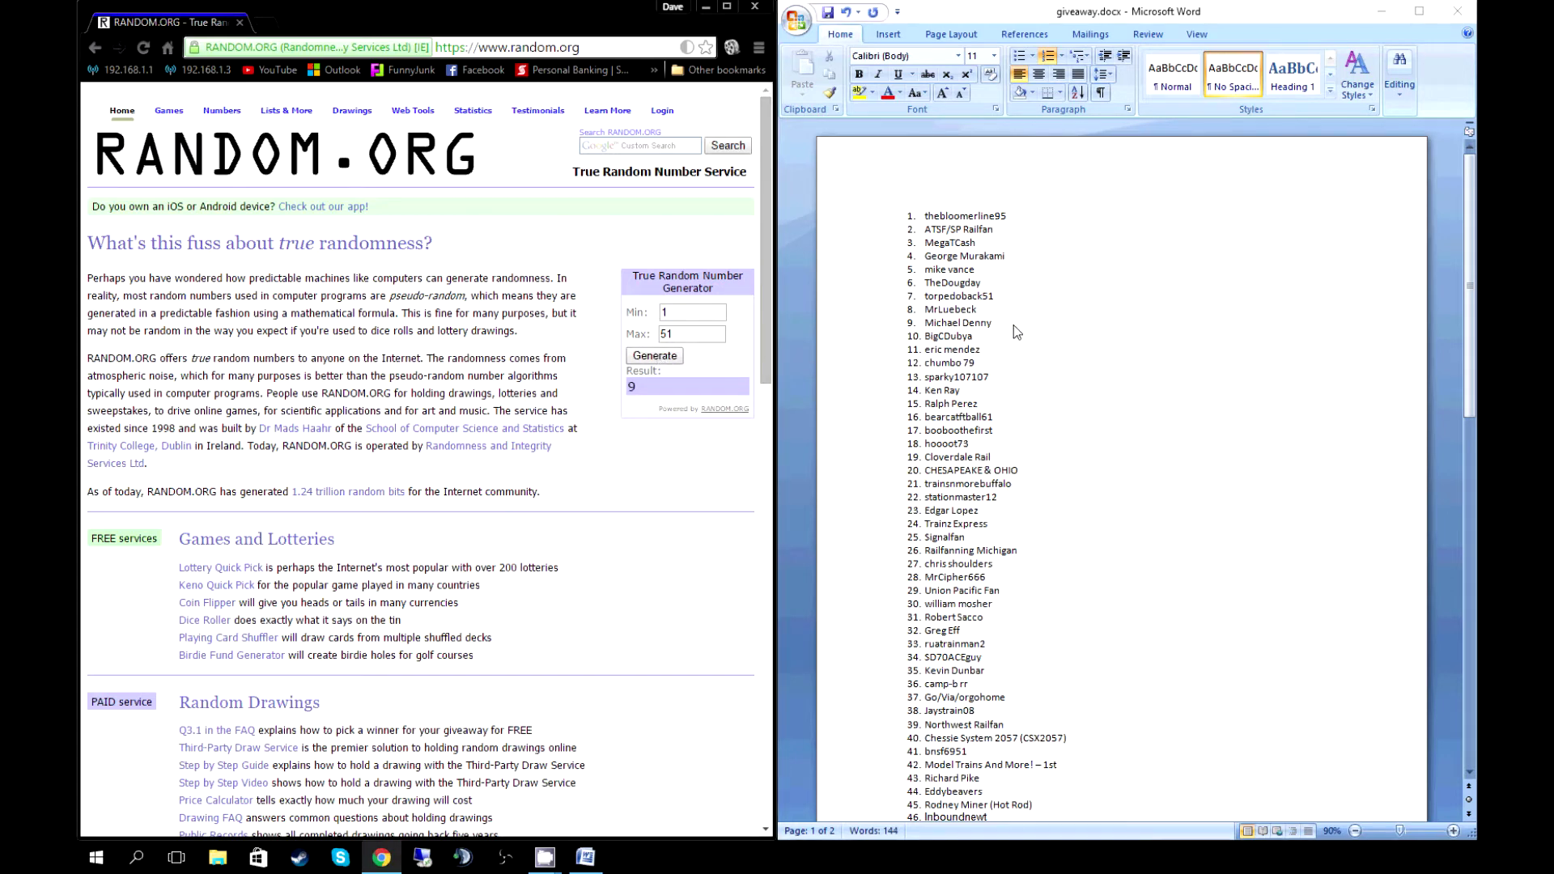
pyautogui.hotkey('alt', 'Tab')
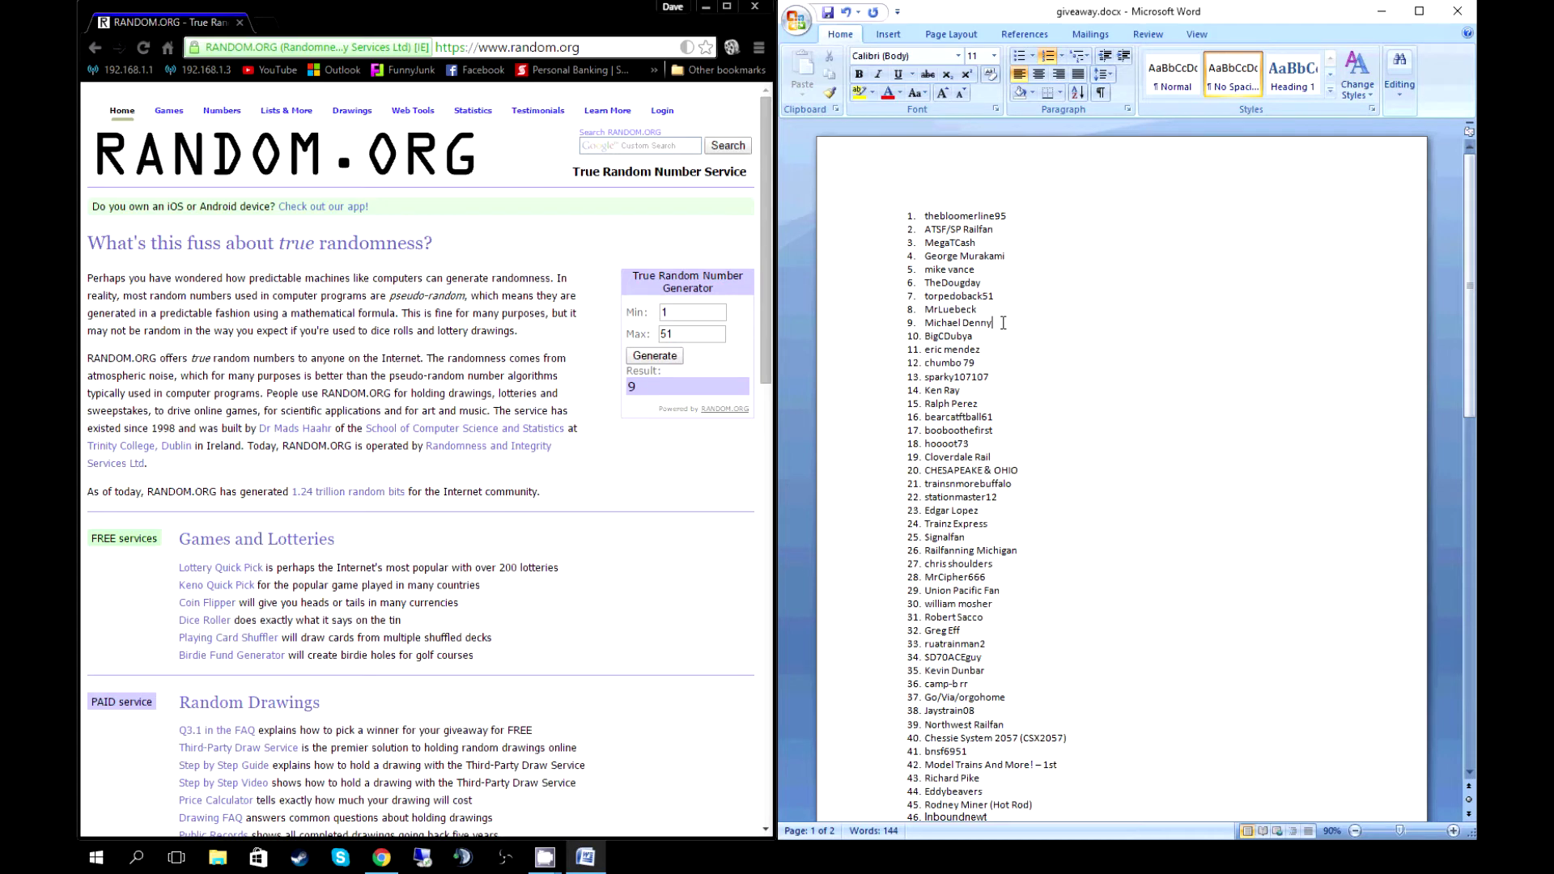
pyautogui.write('- 2nd')
pyautogui.click(1033, 351)
pyautogui.moveTo(1033, 351); pyautogui.dragTo(1023, 324)
pyautogui.click(1023, 324)
# Draw the third winner, 6, and append '- 3rd' to entrant 6.
pyautogui.click(552, 388)
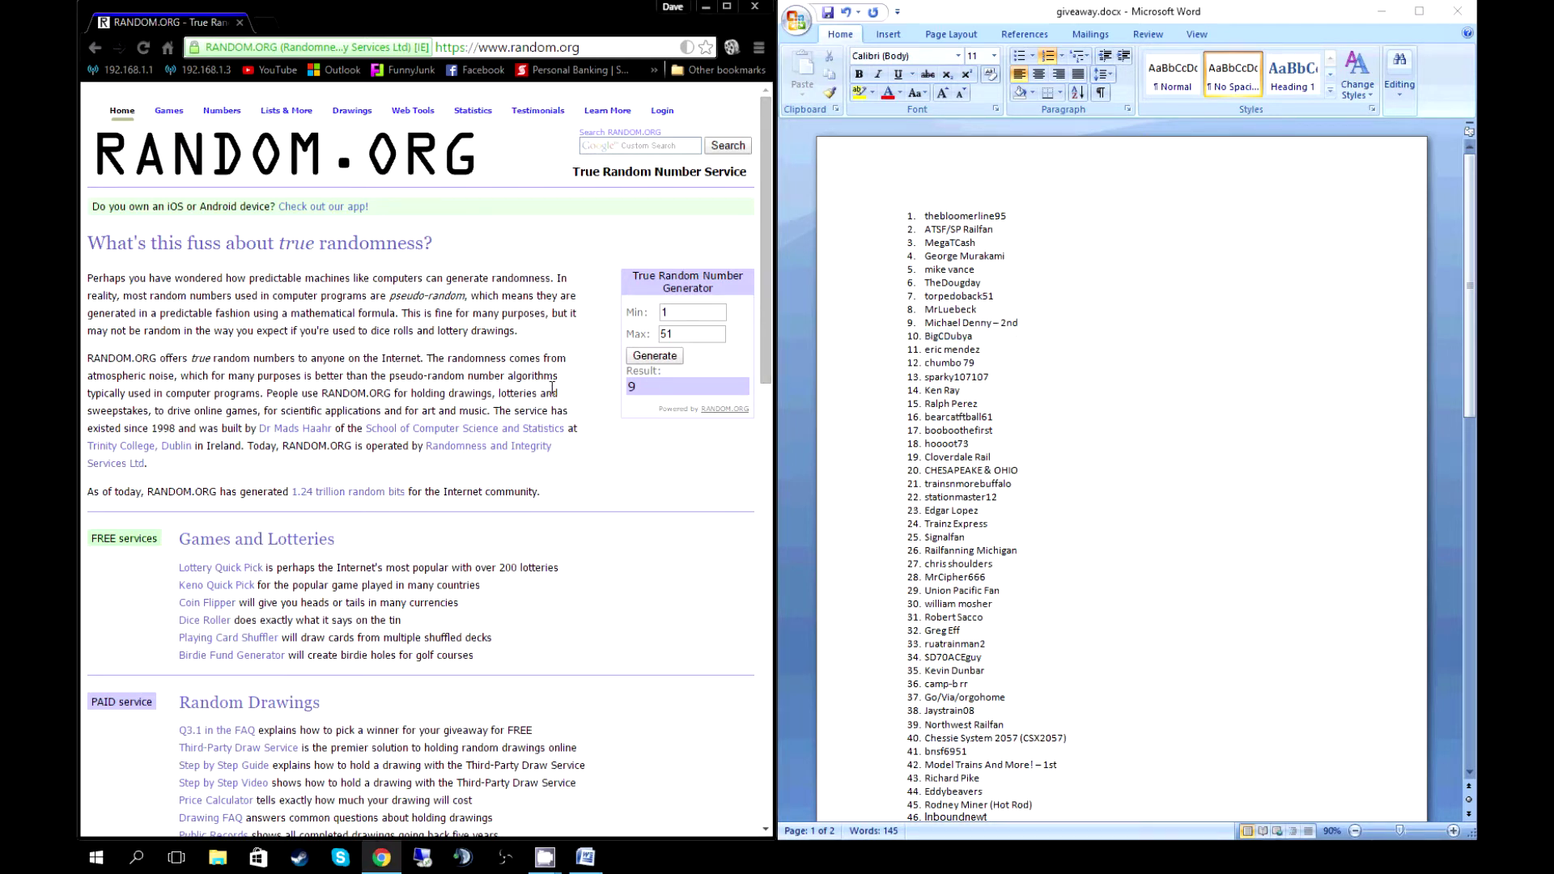
pyautogui.click(674, 359)
pyautogui.click(992, 291)
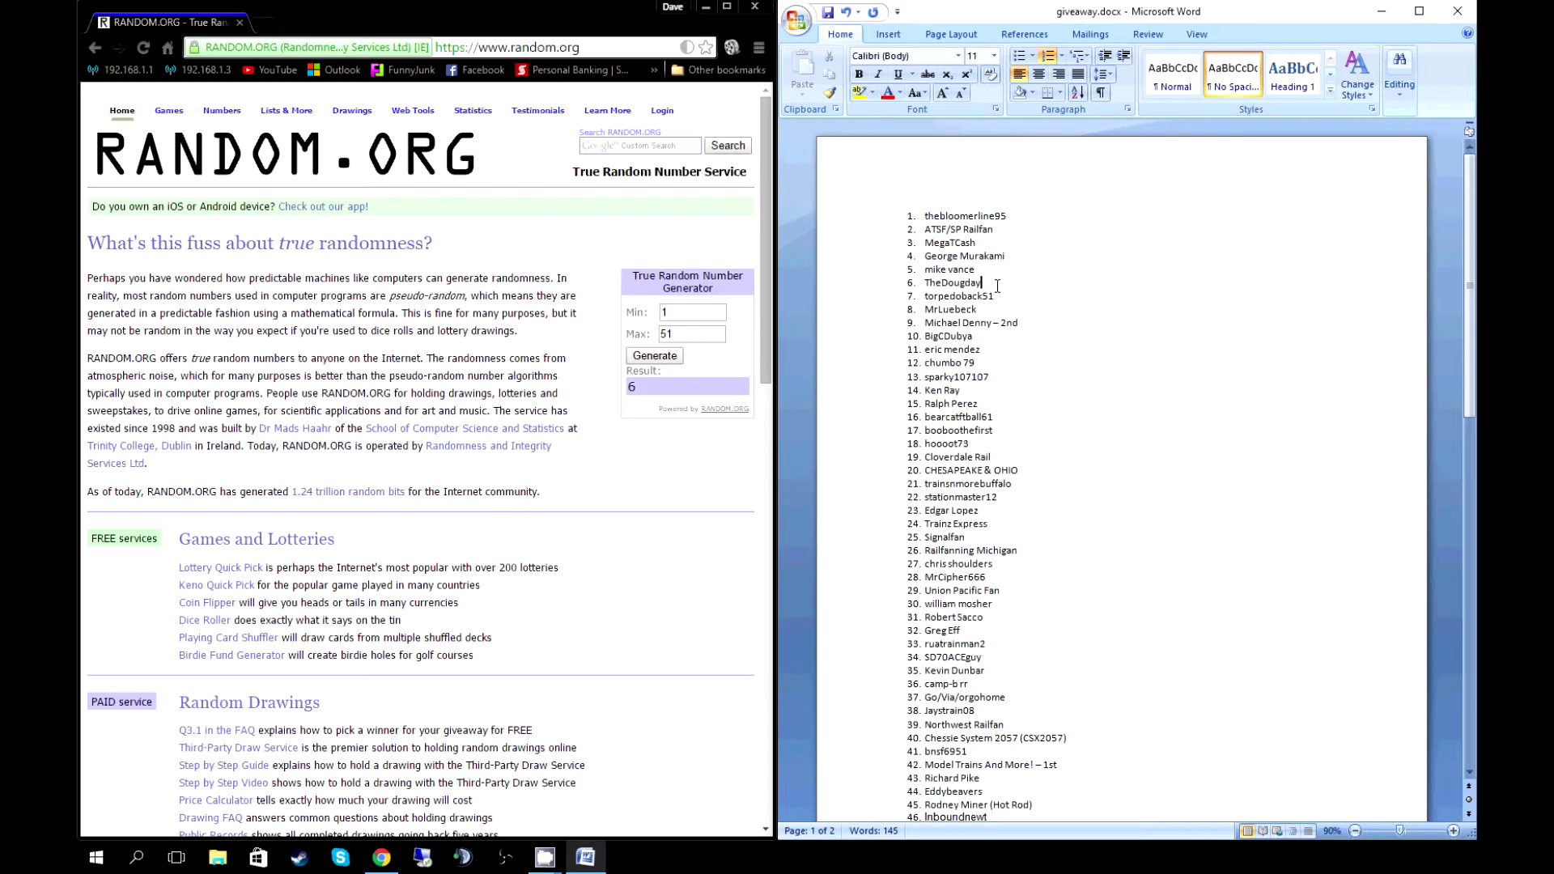
pyautogui.write('- ')
pyautogui.write('3rd')
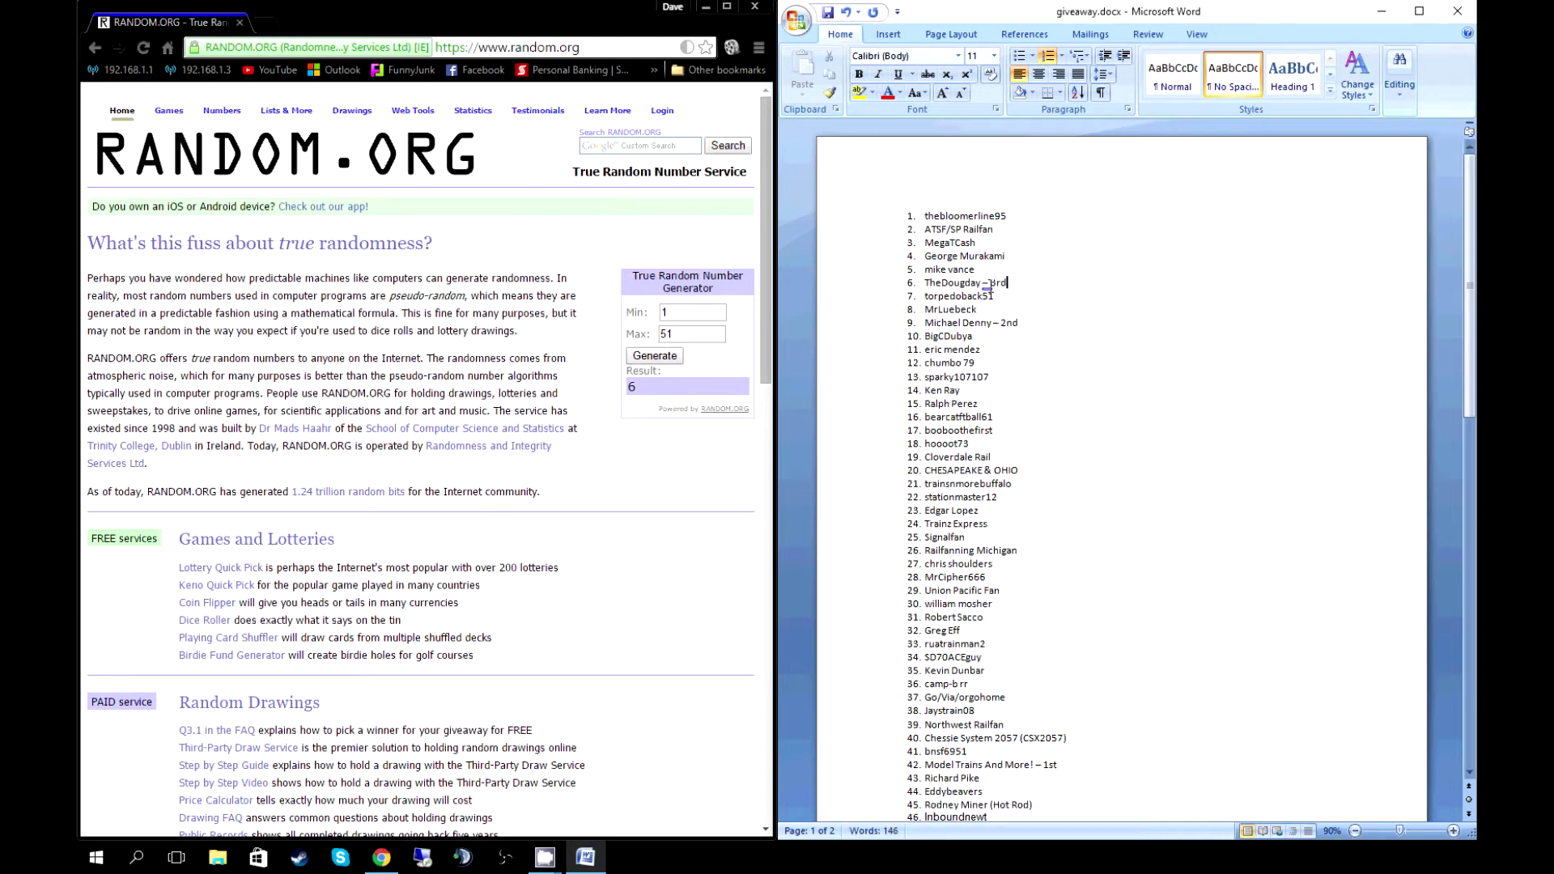